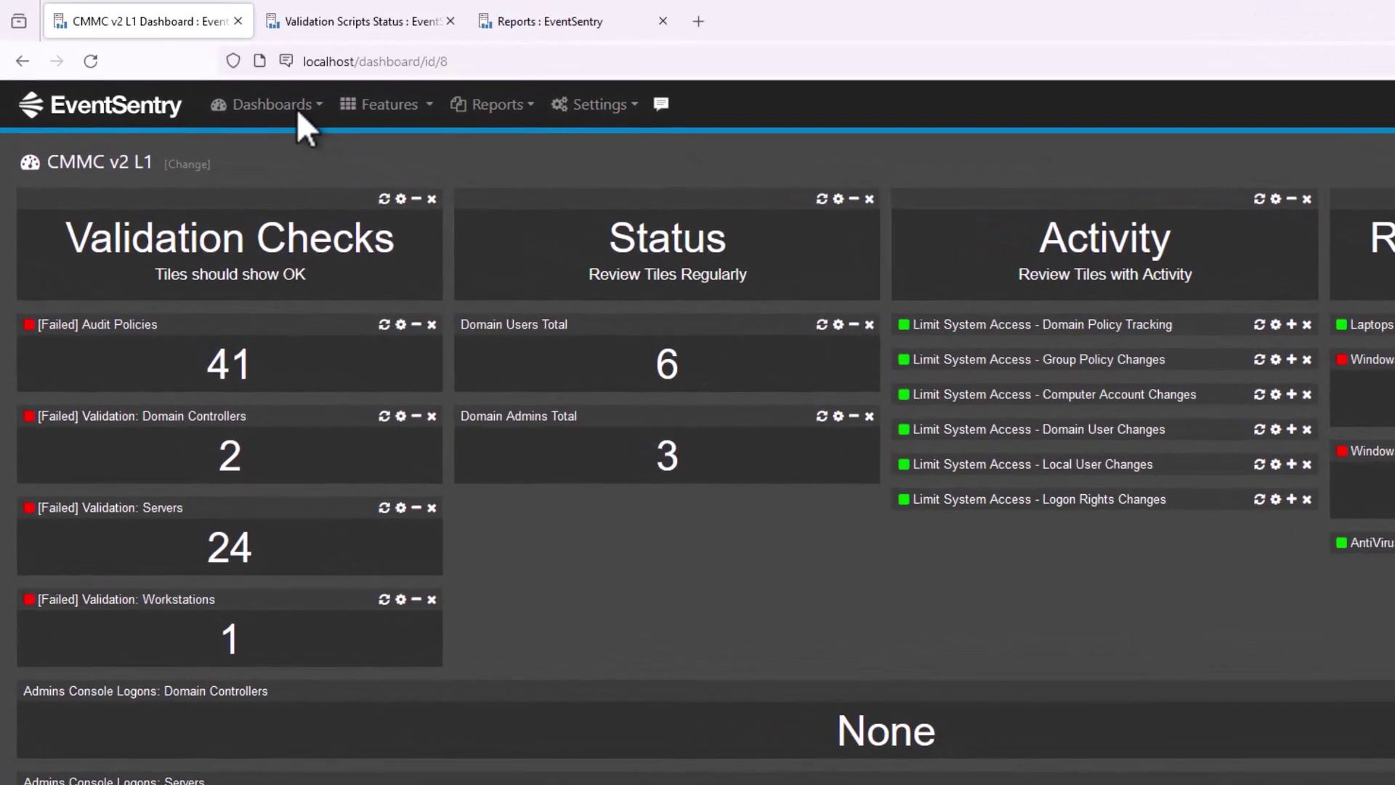
# Open Dashboard Manager's import list with Canon, TISAX and uniFLOW templates available.
pyautogui.click(227, 86)
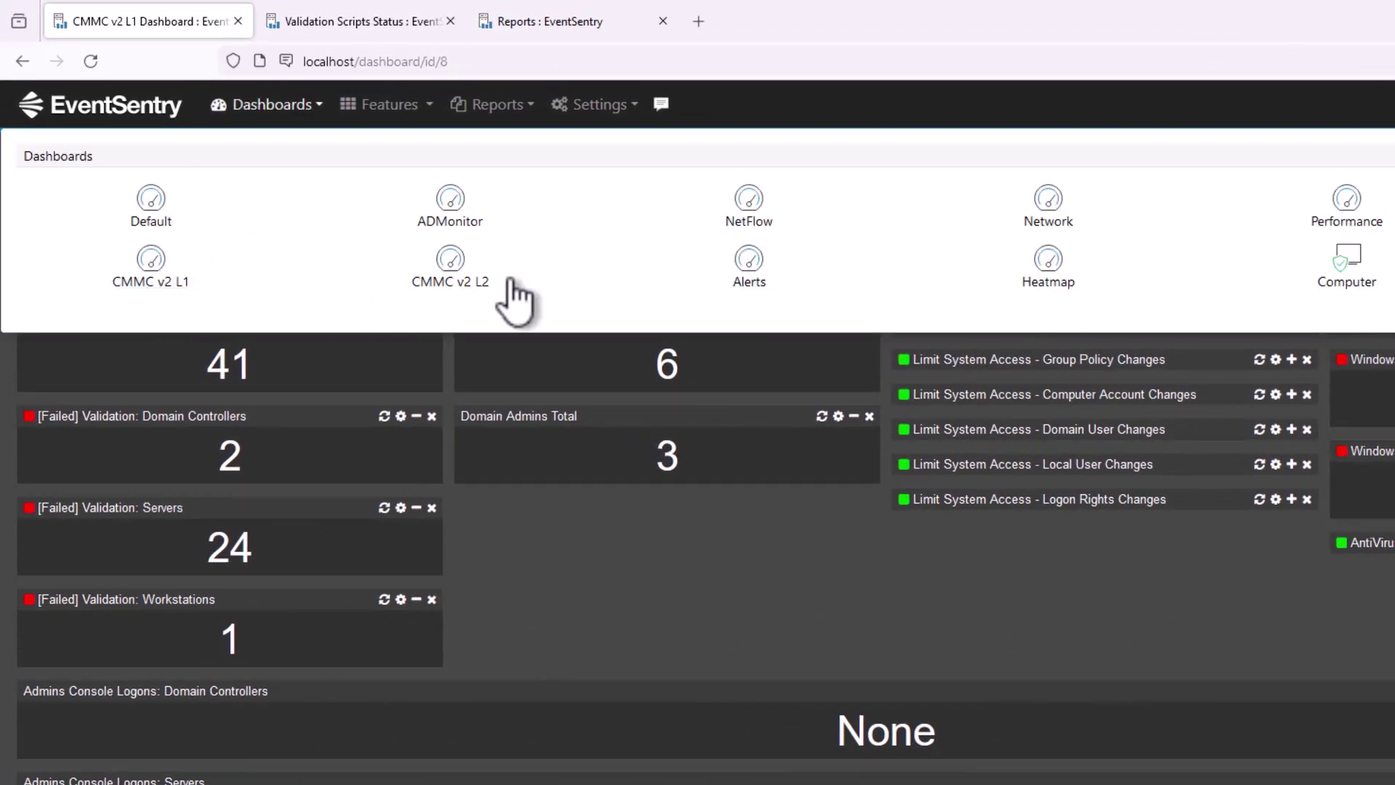
pyautogui.click(282, 107)
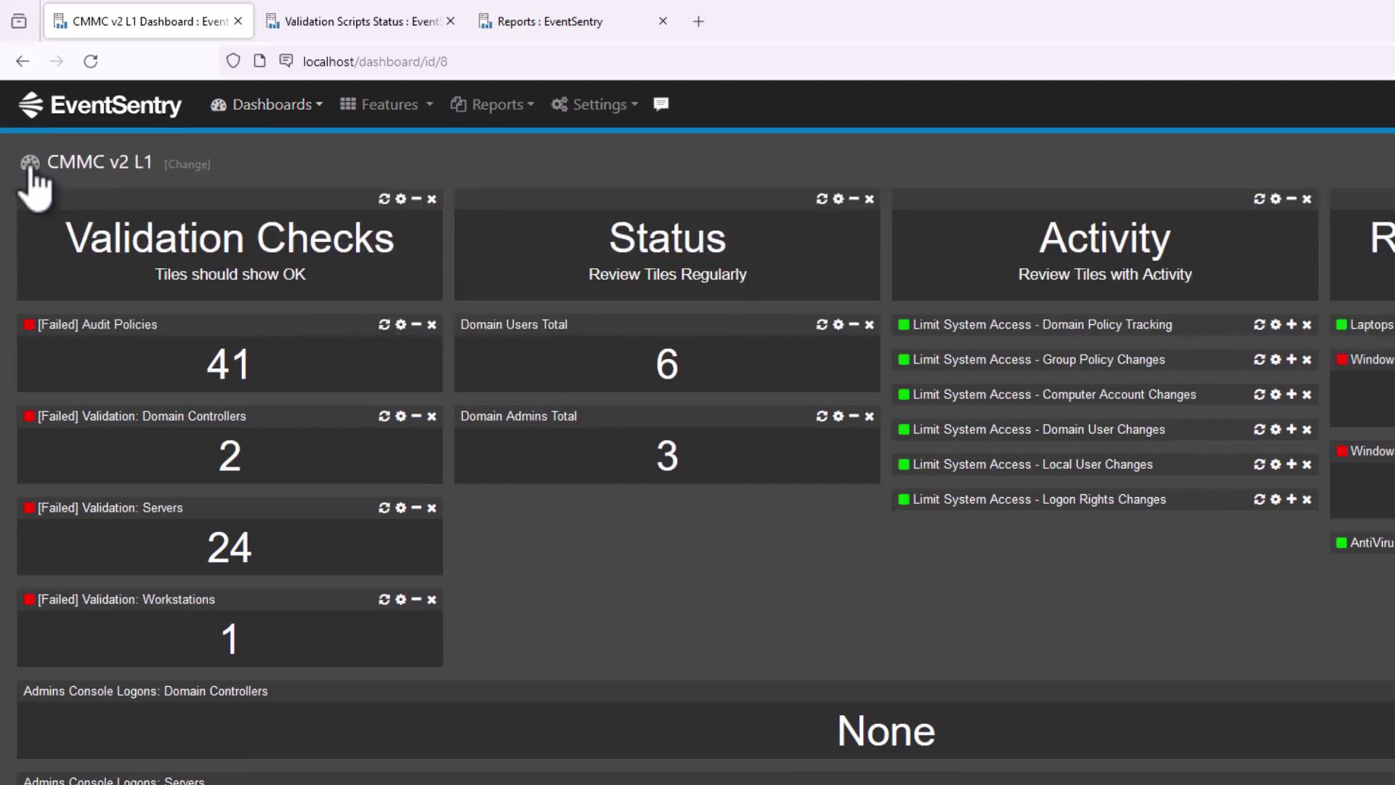
pyautogui.click(30, 166)
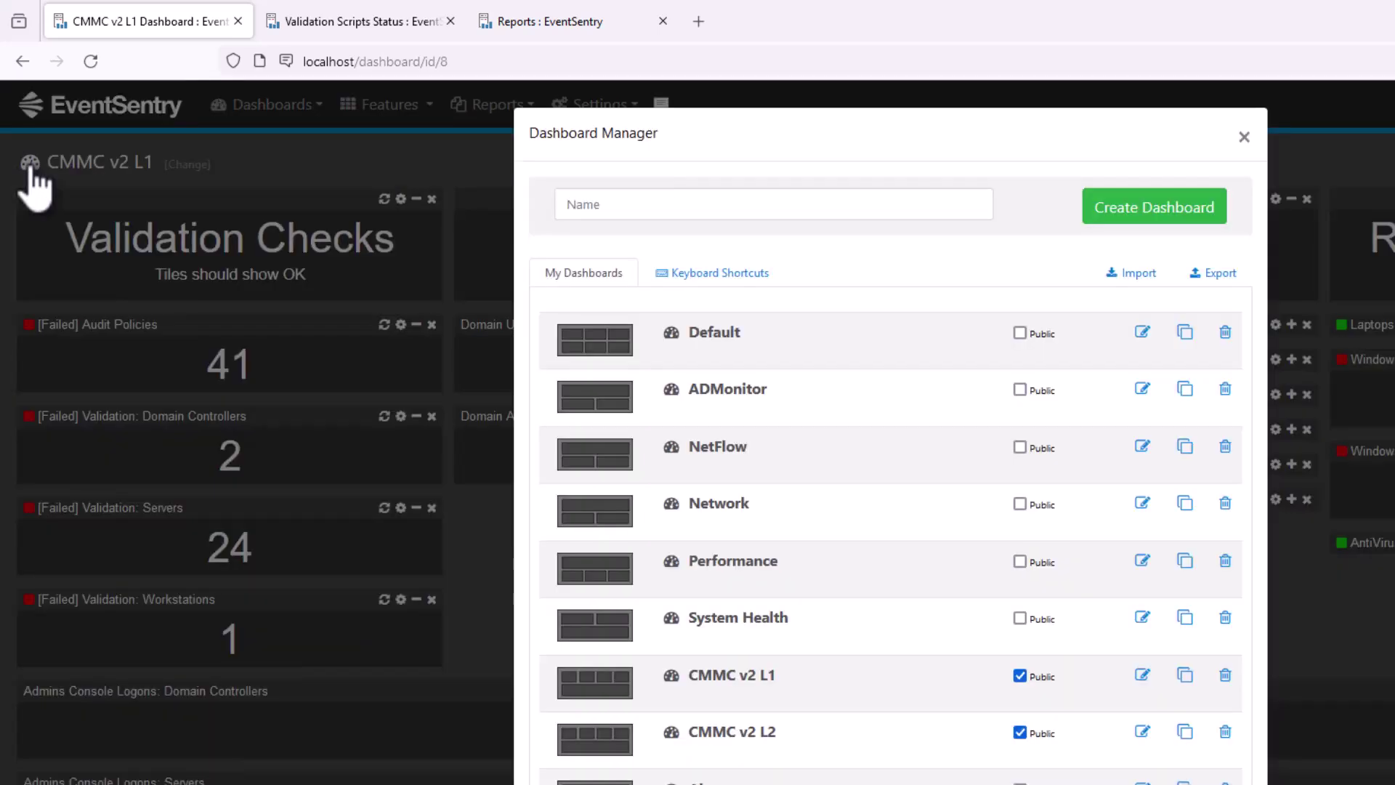
pyautogui.click(1134, 278)
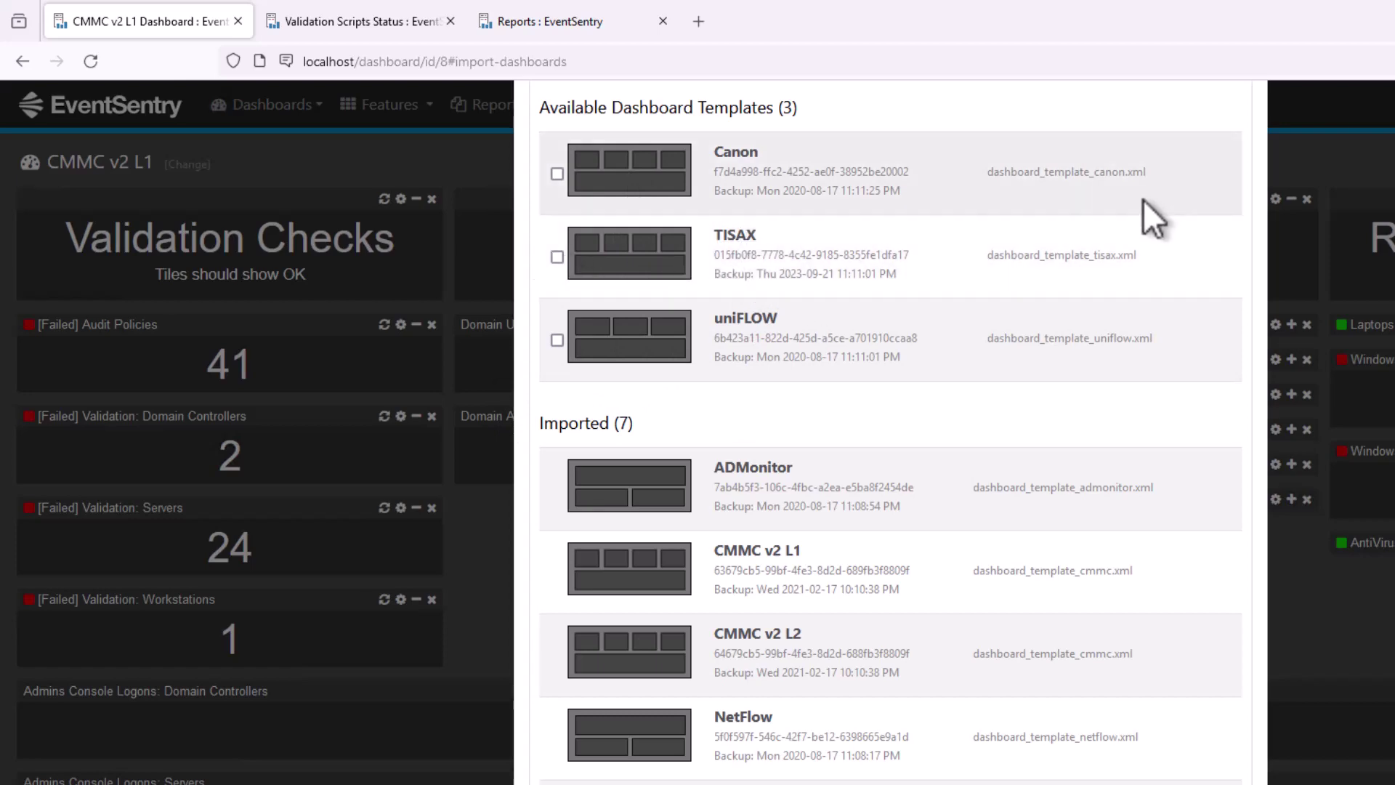
pyautogui.scroll(3, 1144, 199)
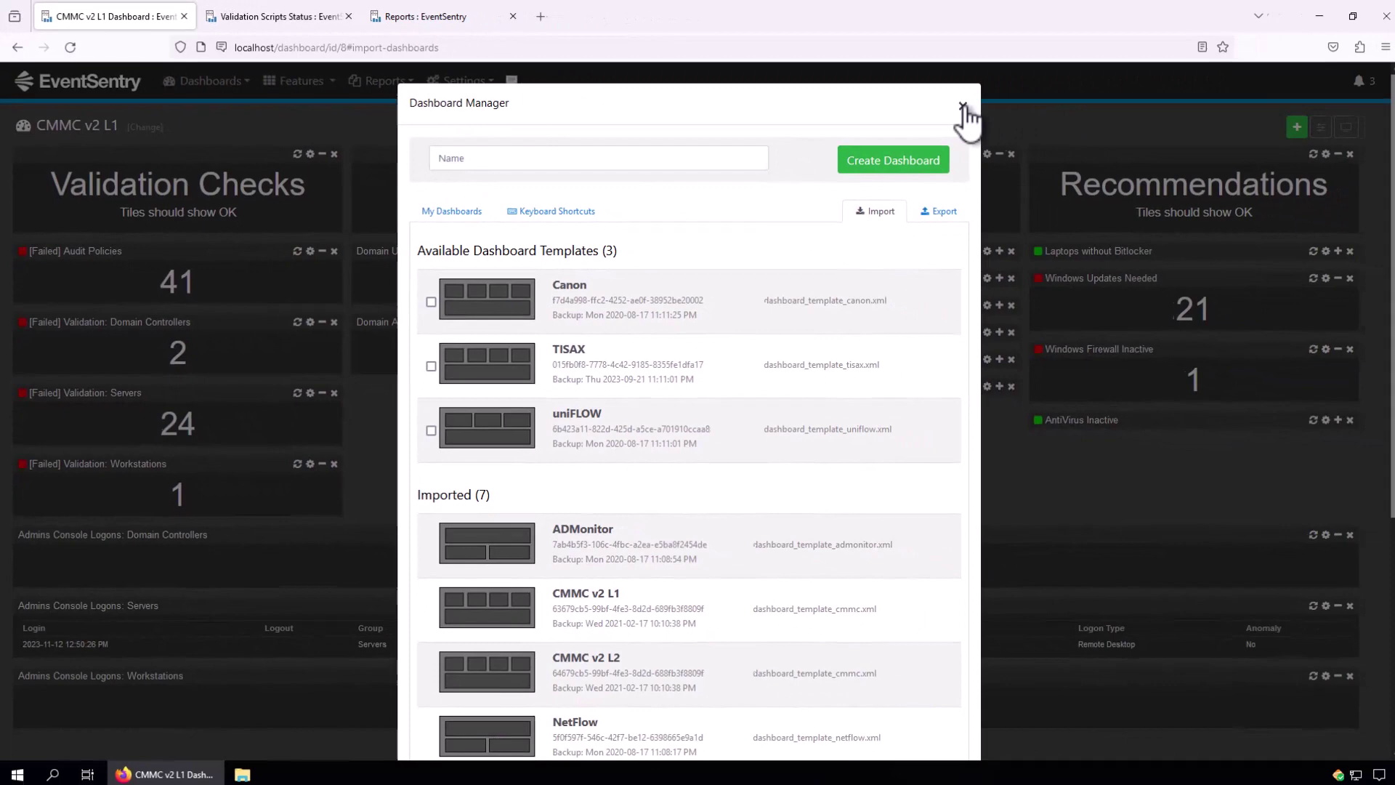
# Close the Dashboard Manager to get back to the CMMC v2 L1 dashboard.
pyautogui.click(1153, 127)
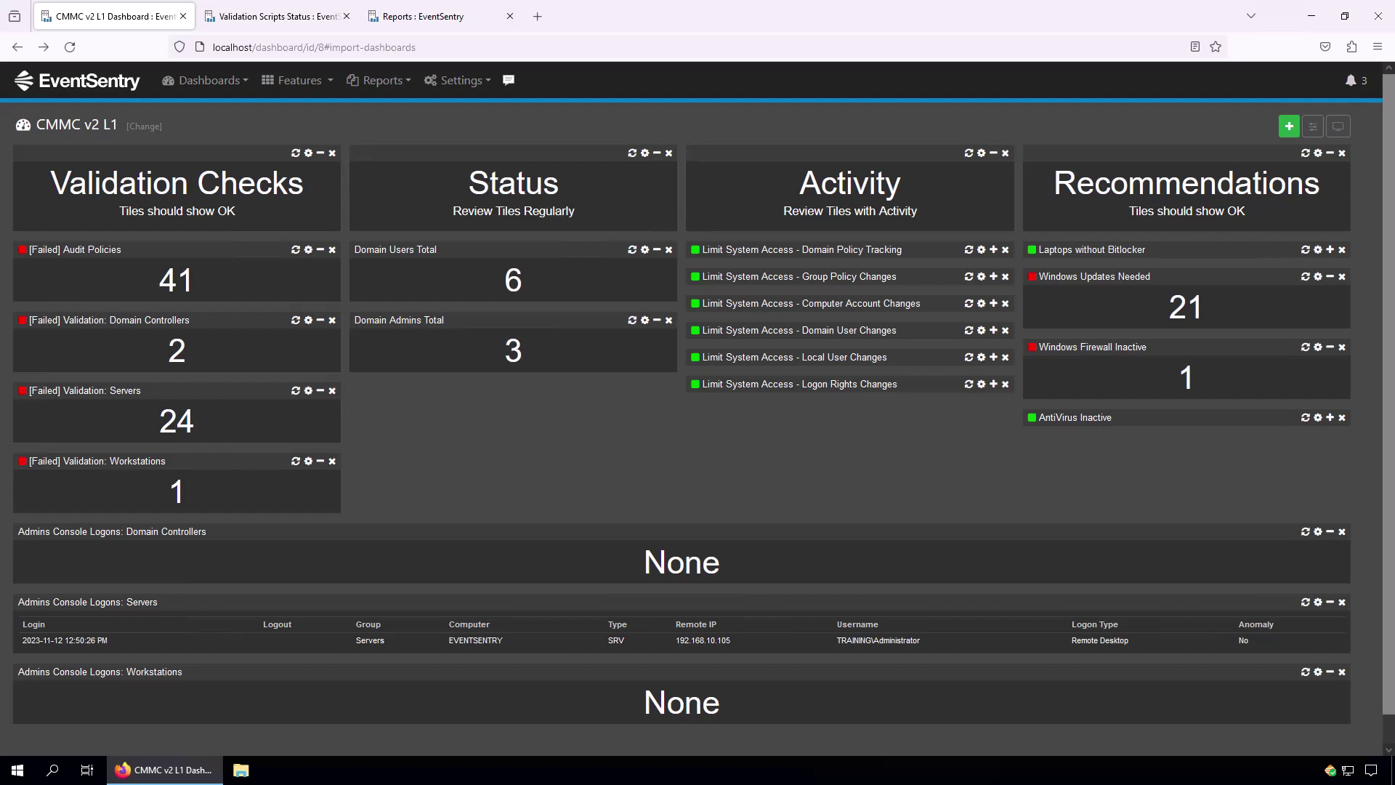
pyautogui.click(193, 90)
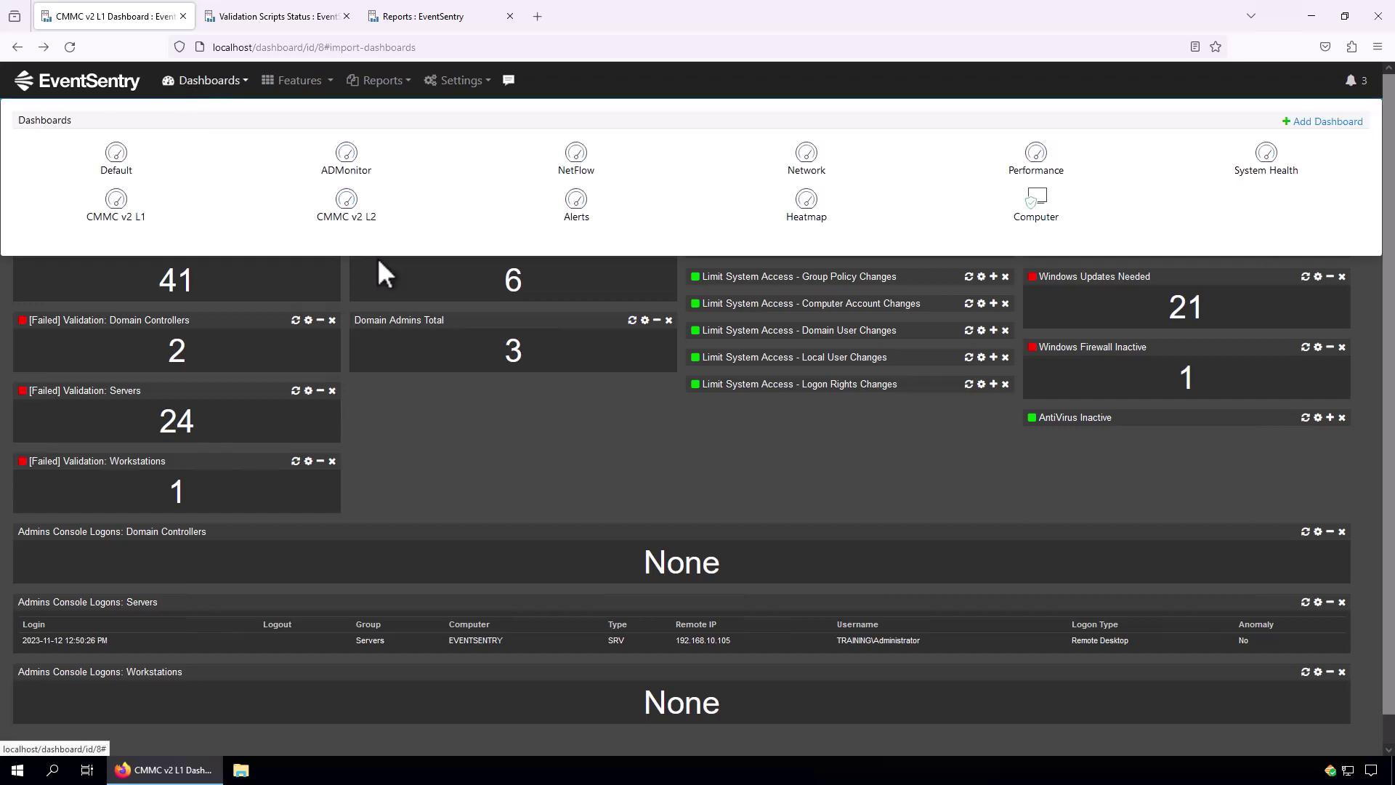
pyautogui.click(350, 218)
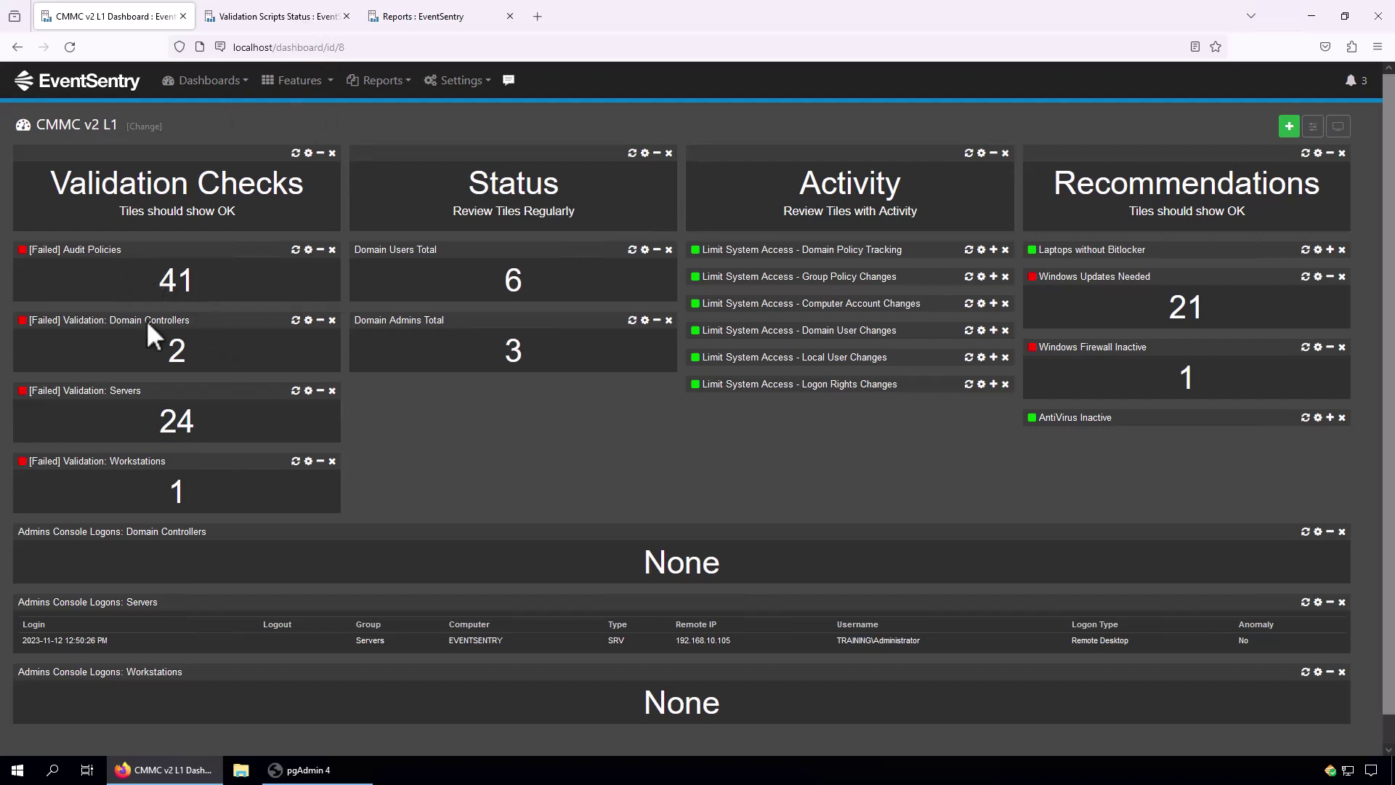
# Show the current Validation Scripts results.
pyautogui.click(265, 22)
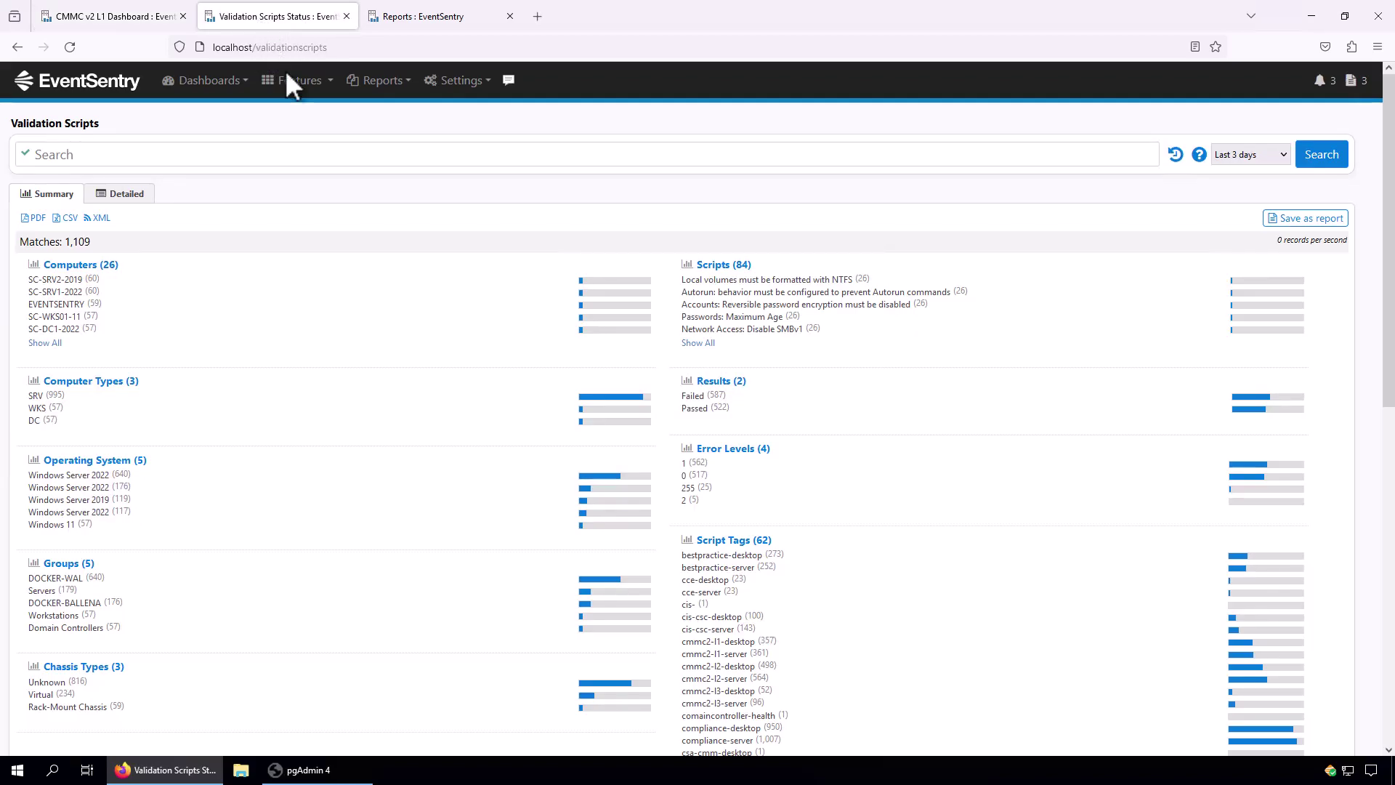
pyautogui.click(301, 83)
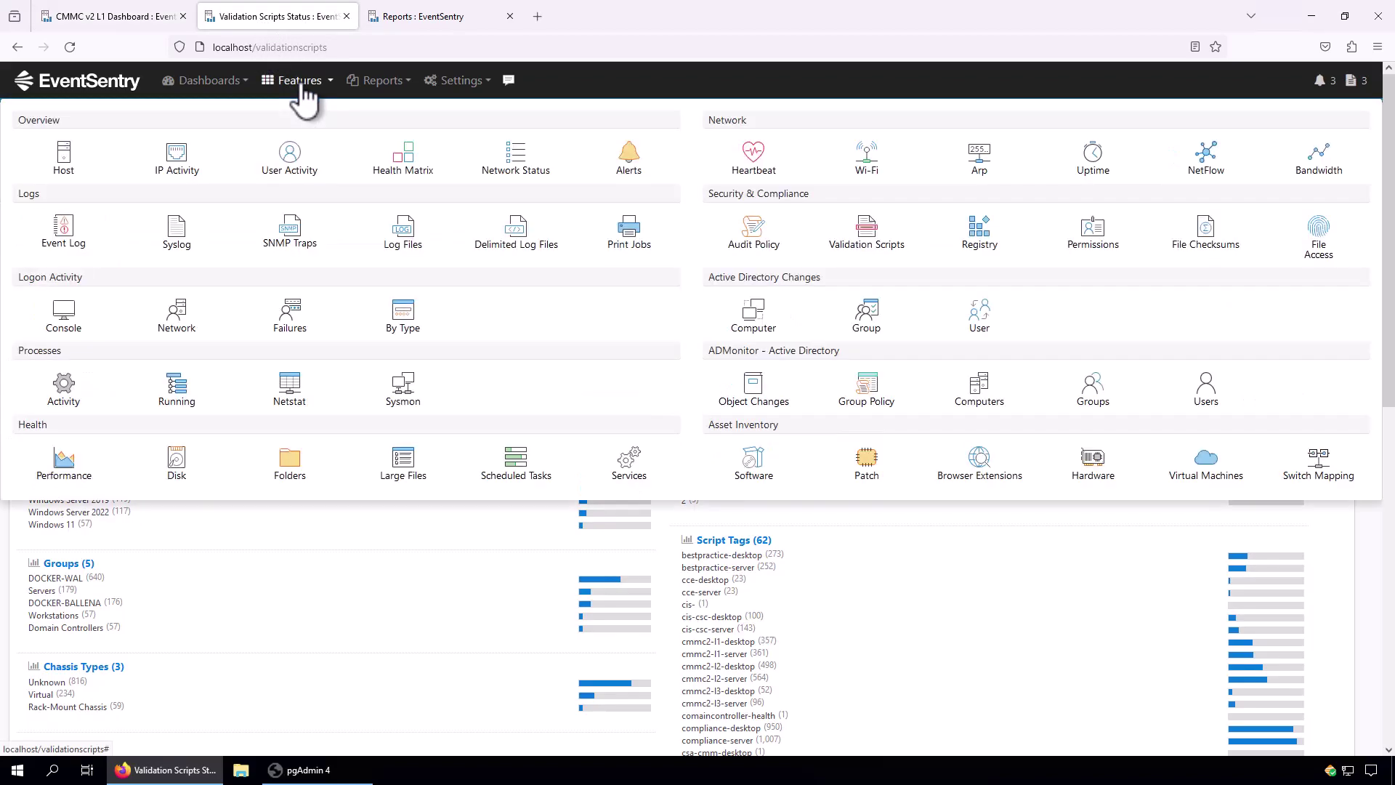
pyautogui.click(878, 242)
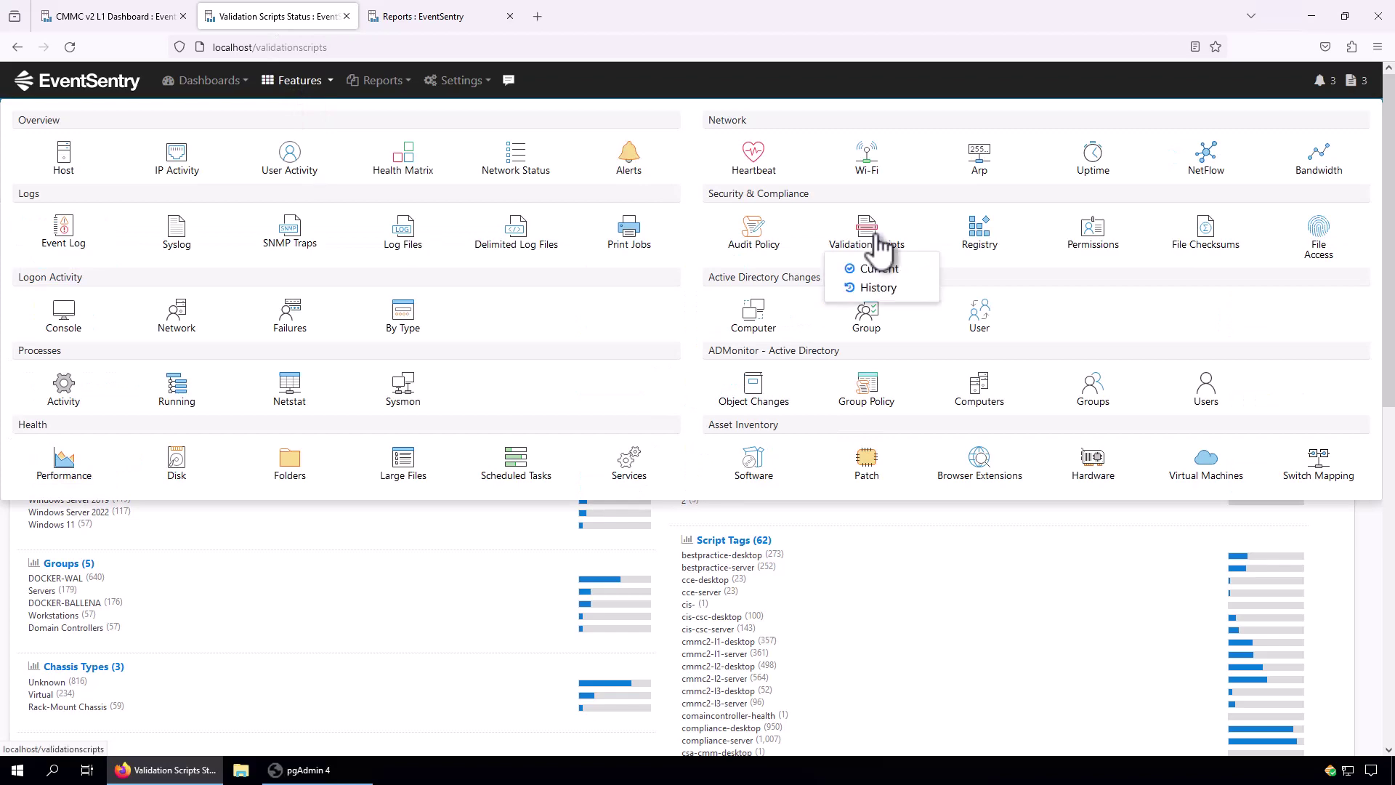
pyautogui.click(877, 269)
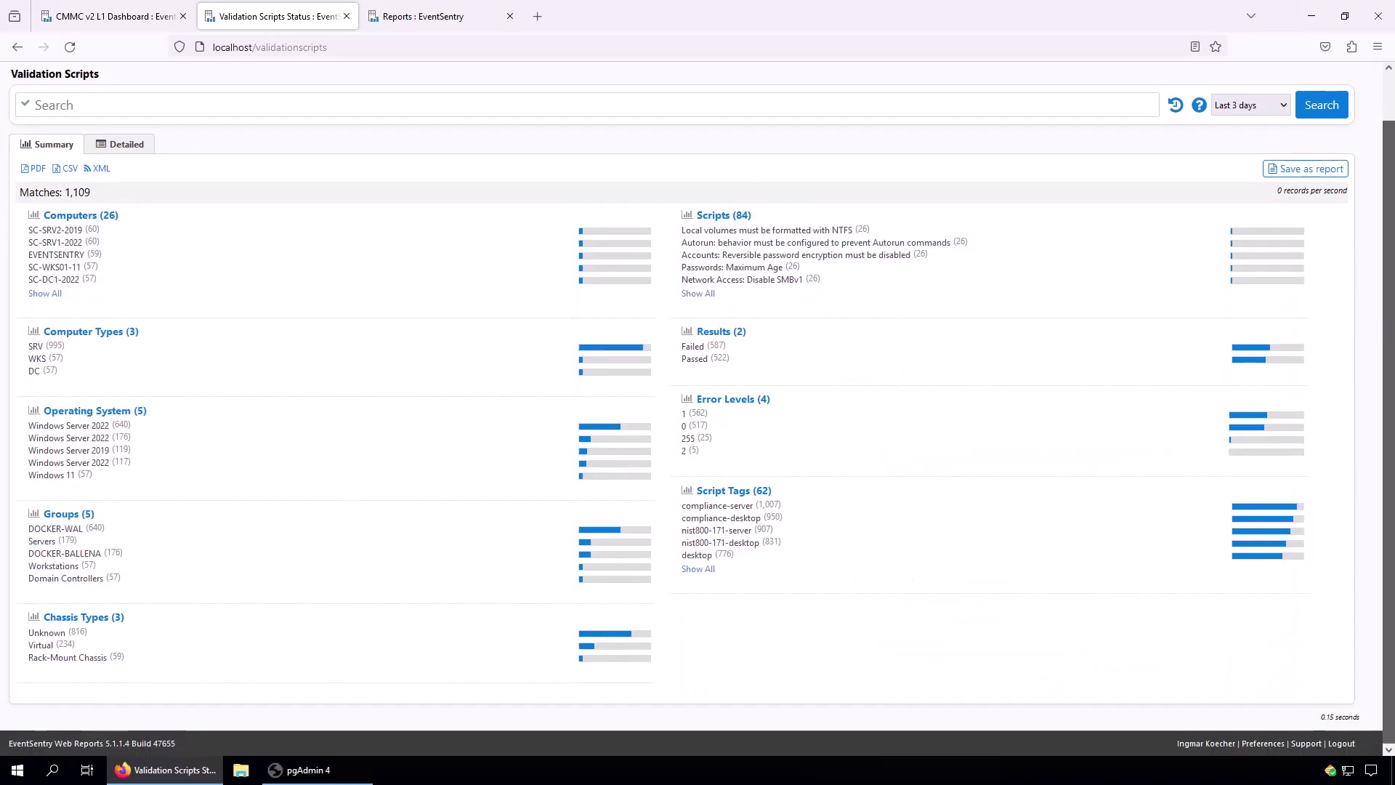
# Filter the results to the cmmc2-l1-server script tag, giving 361 matches.
pyautogui.scroll(-1, 1348, 313)
pyautogui.click(697, 569)
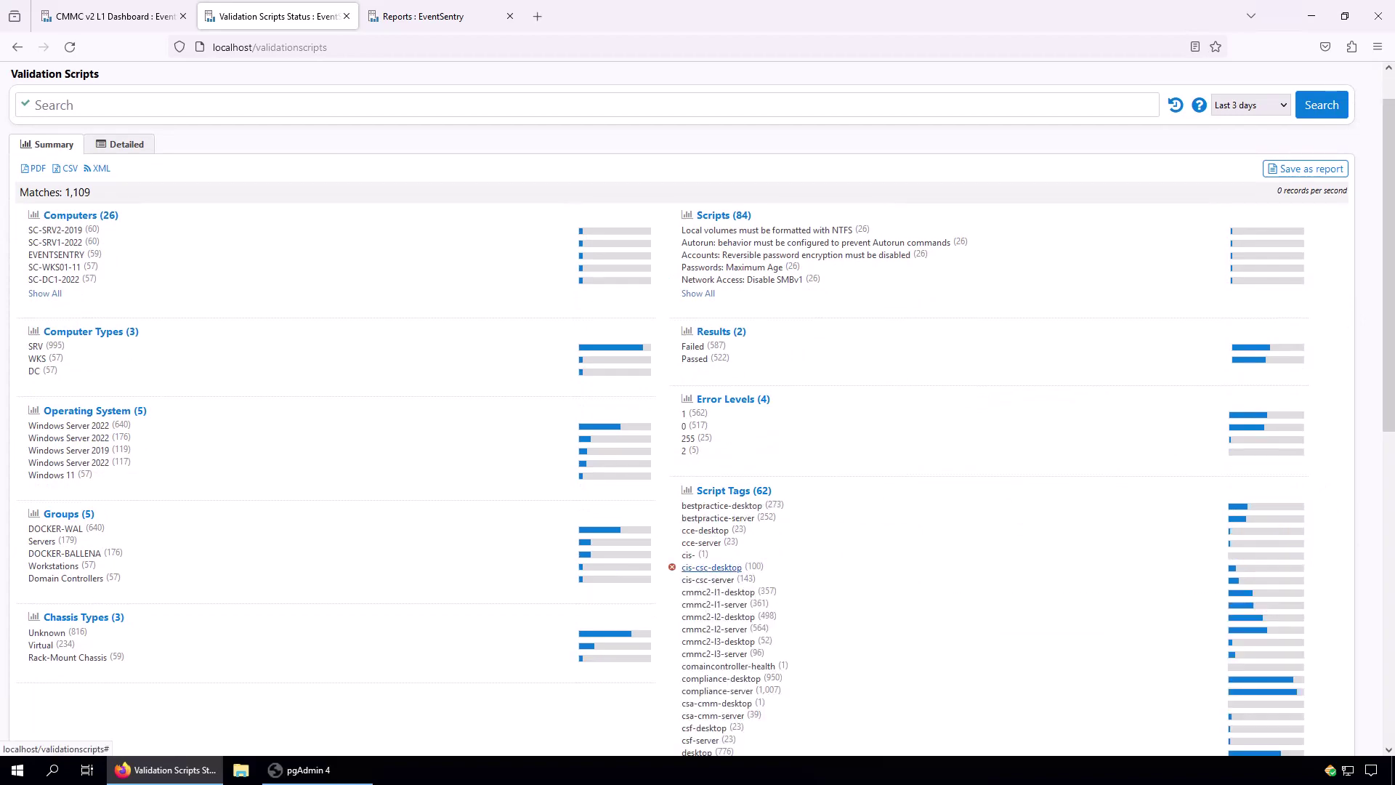
pyautogui.scroll(-4, 726, 466)
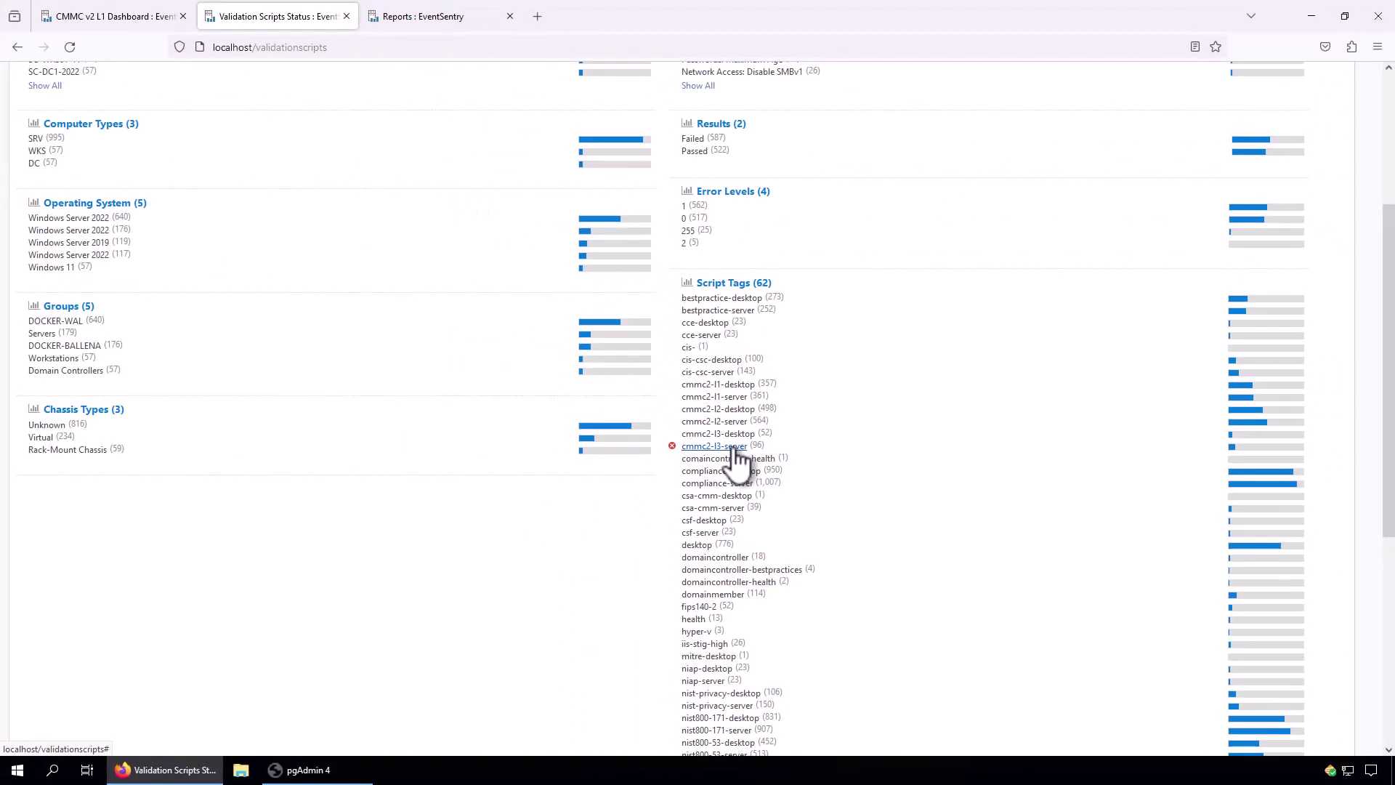
pyautogui.click(735, 399)
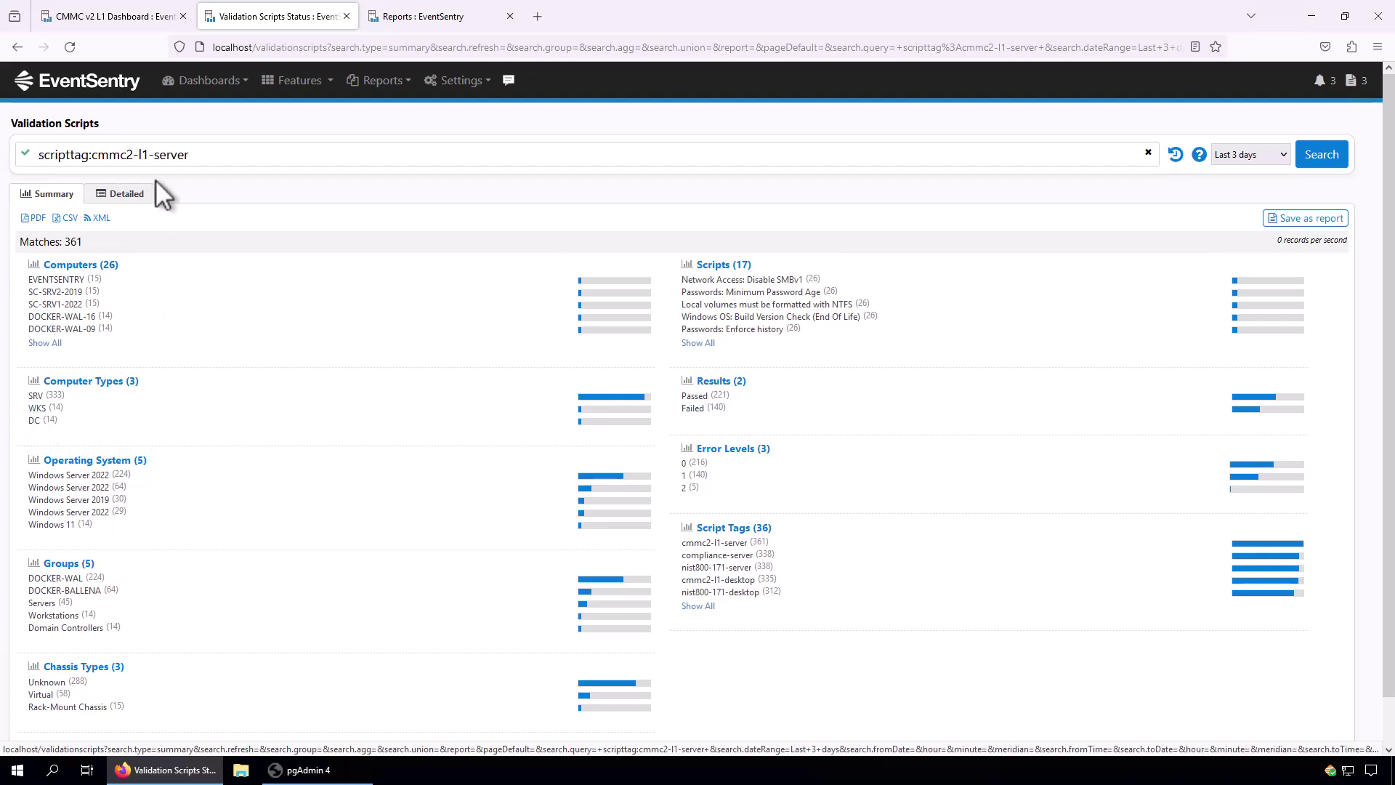
# Exclude WKS computers, leaving 347 SRV and DC matches, and expand all script tags.
pyautogui.click(19, 408)
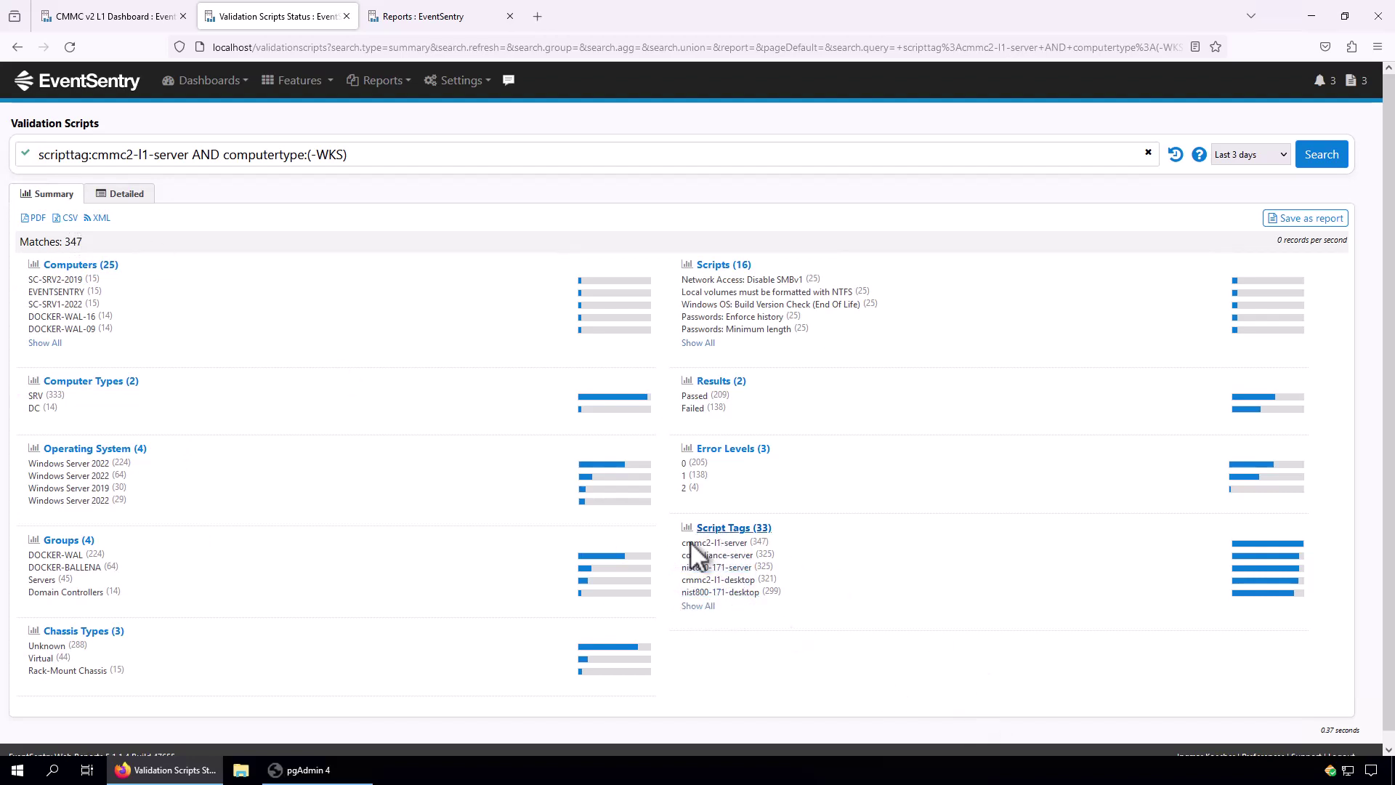
pyautogui.click(698, 605)
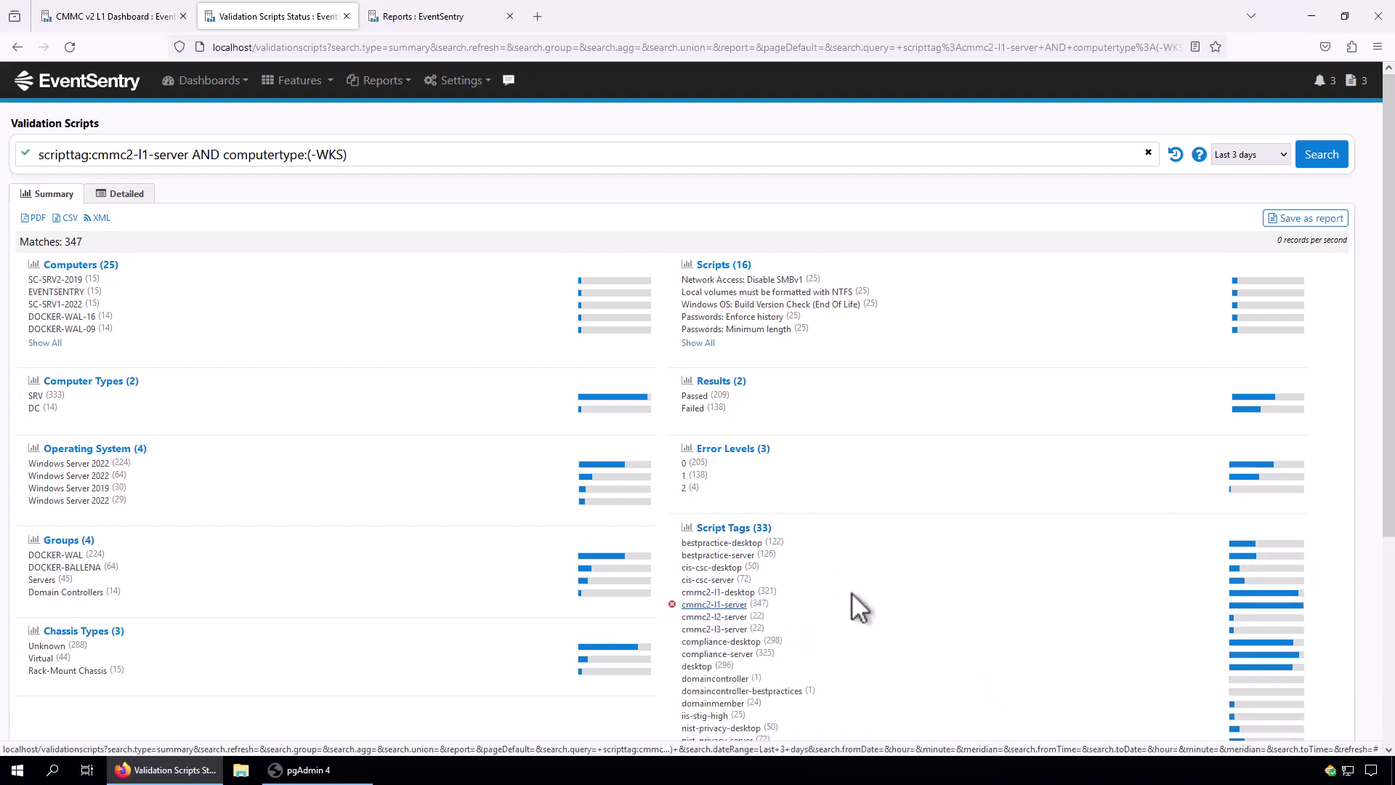
pyautogui.scroll(-2, 1389, 485)
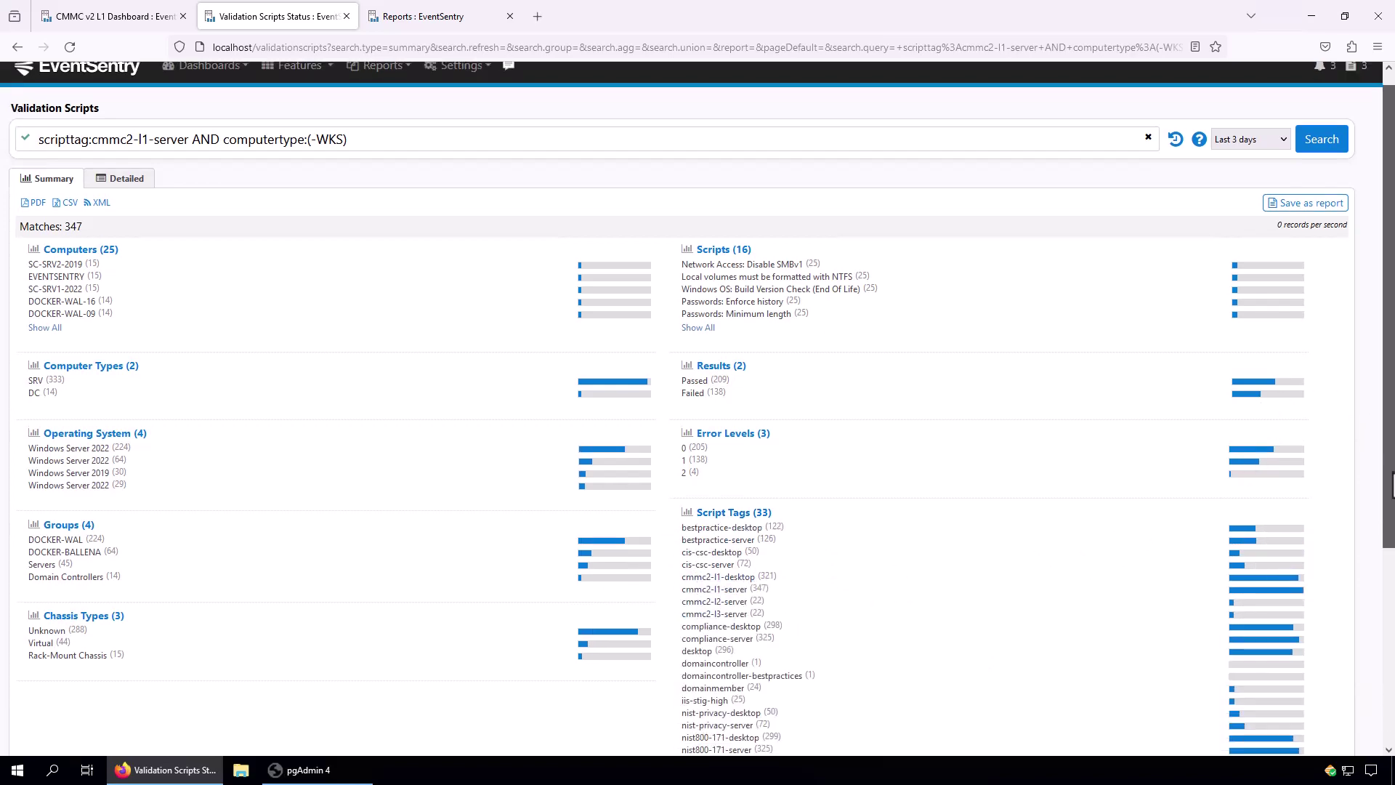
pyautogui.scroll(-3, 1389, 486)
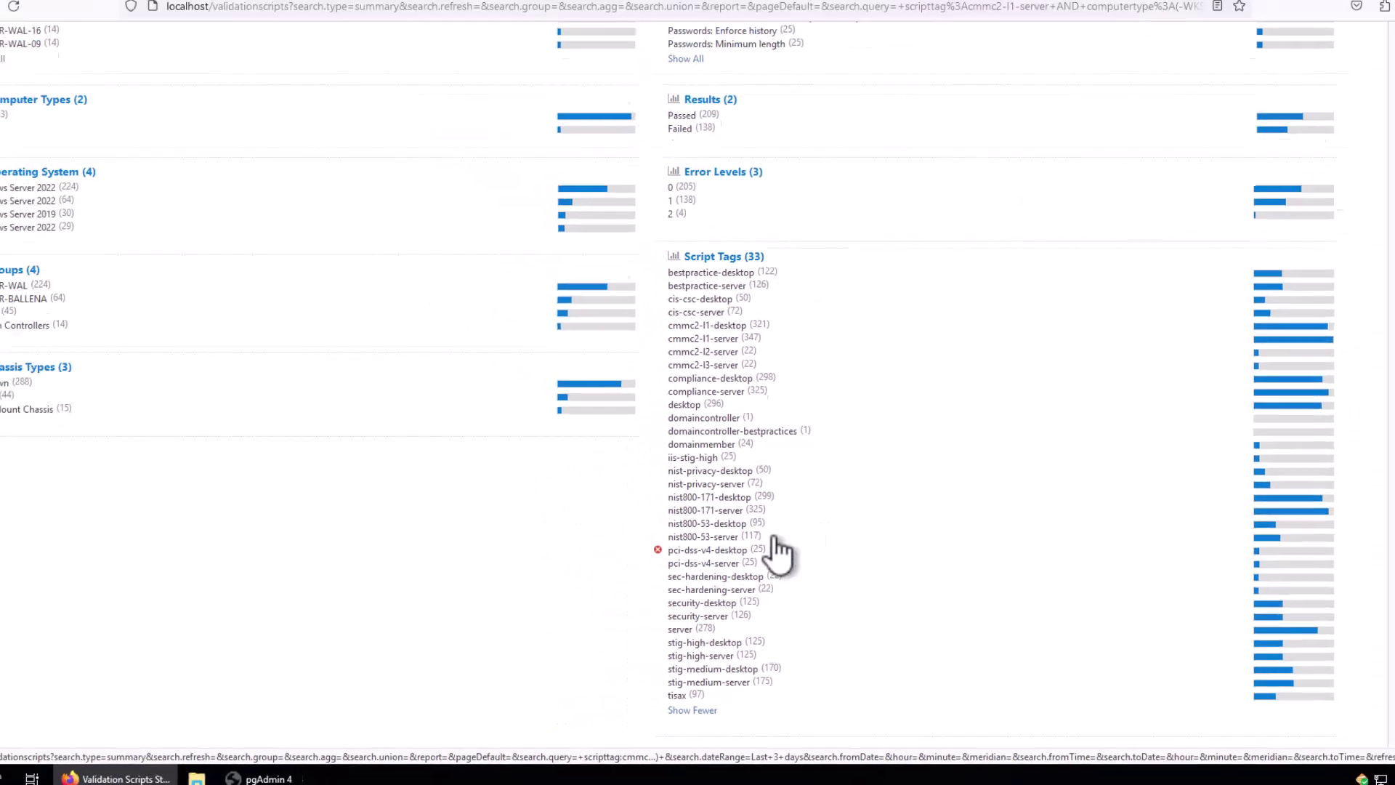
pyautogui.scroll(5, 775, 543)
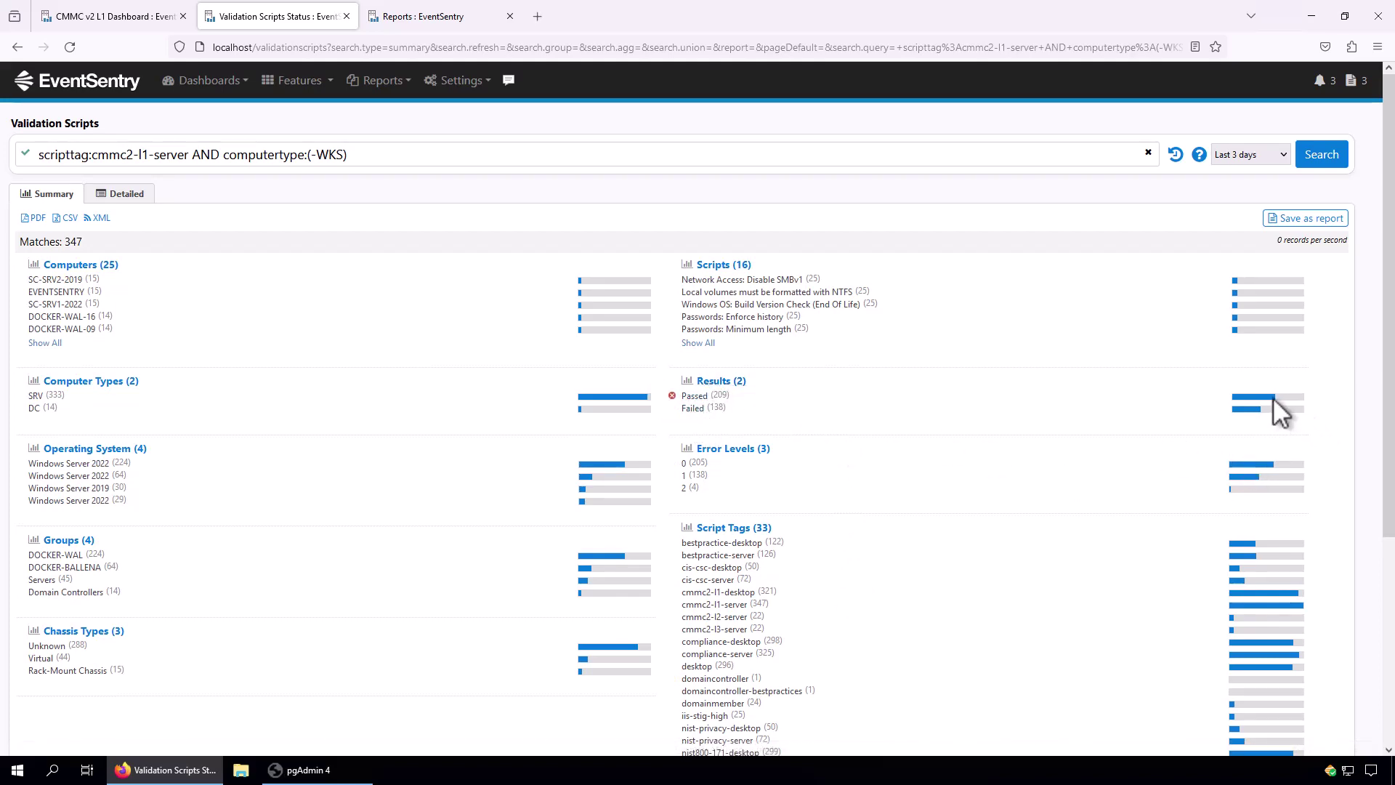
# Keep only failed checks, list all failing scripts and computers, then narrow to SC-DC1-2022.
pyautogui.click(672, 396)
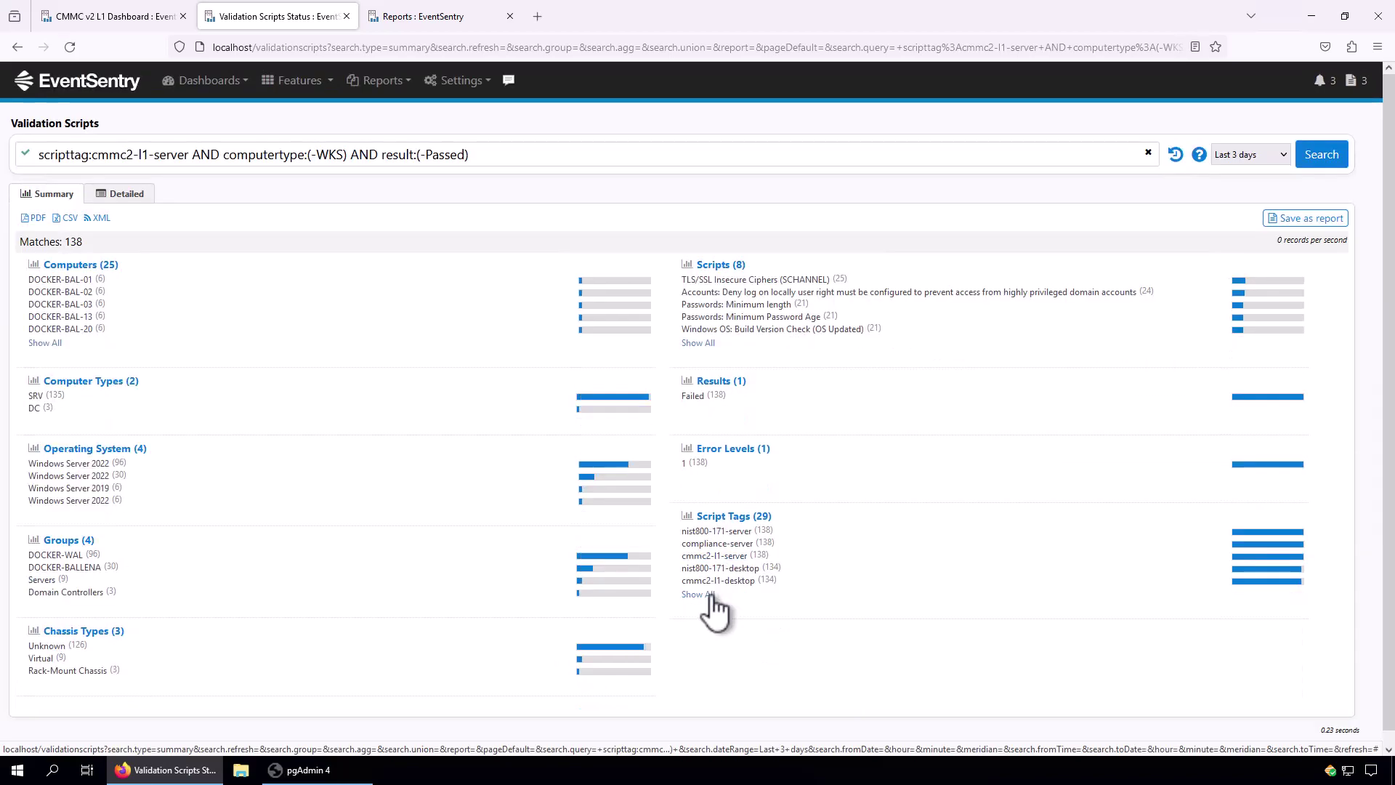
pyautogui.click(706, 344)
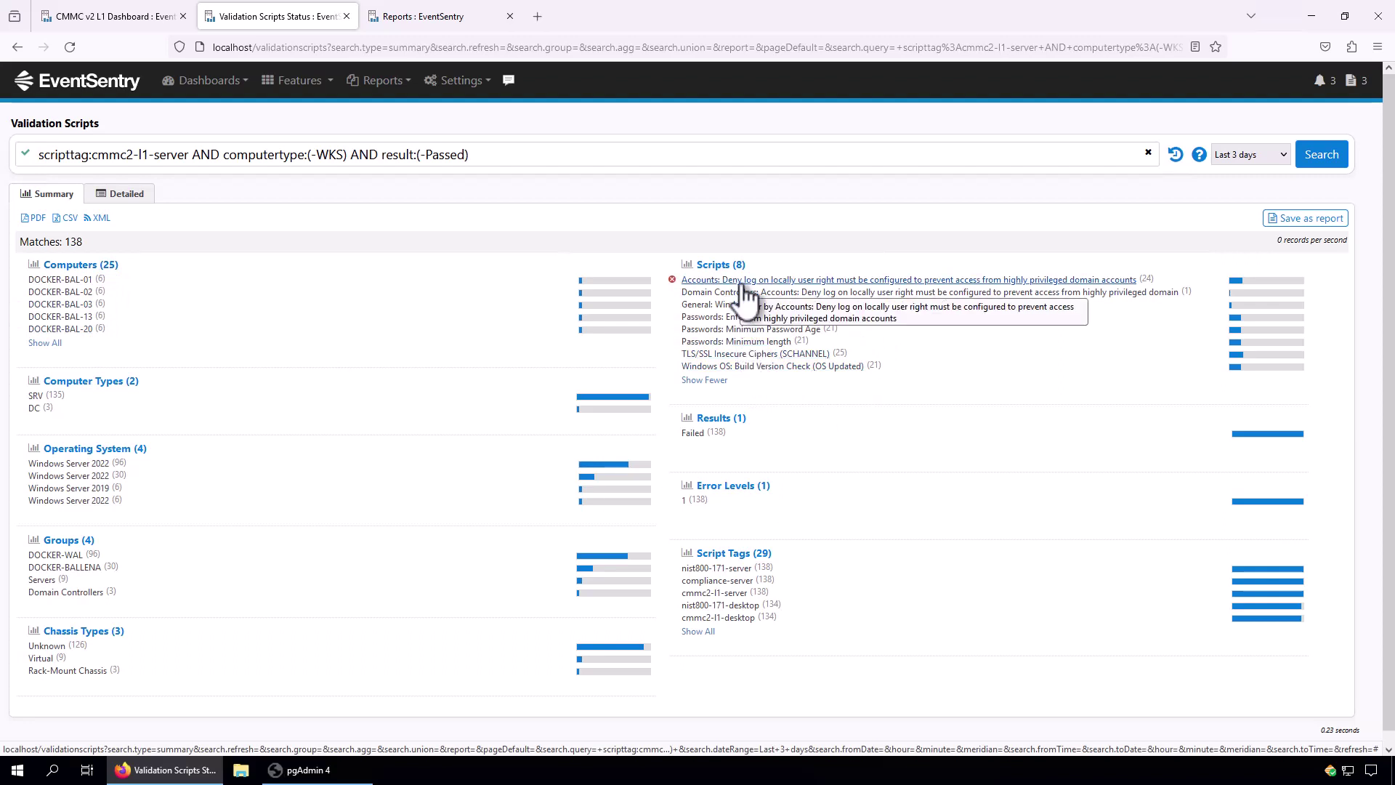
pyautogui.click(45, 343)
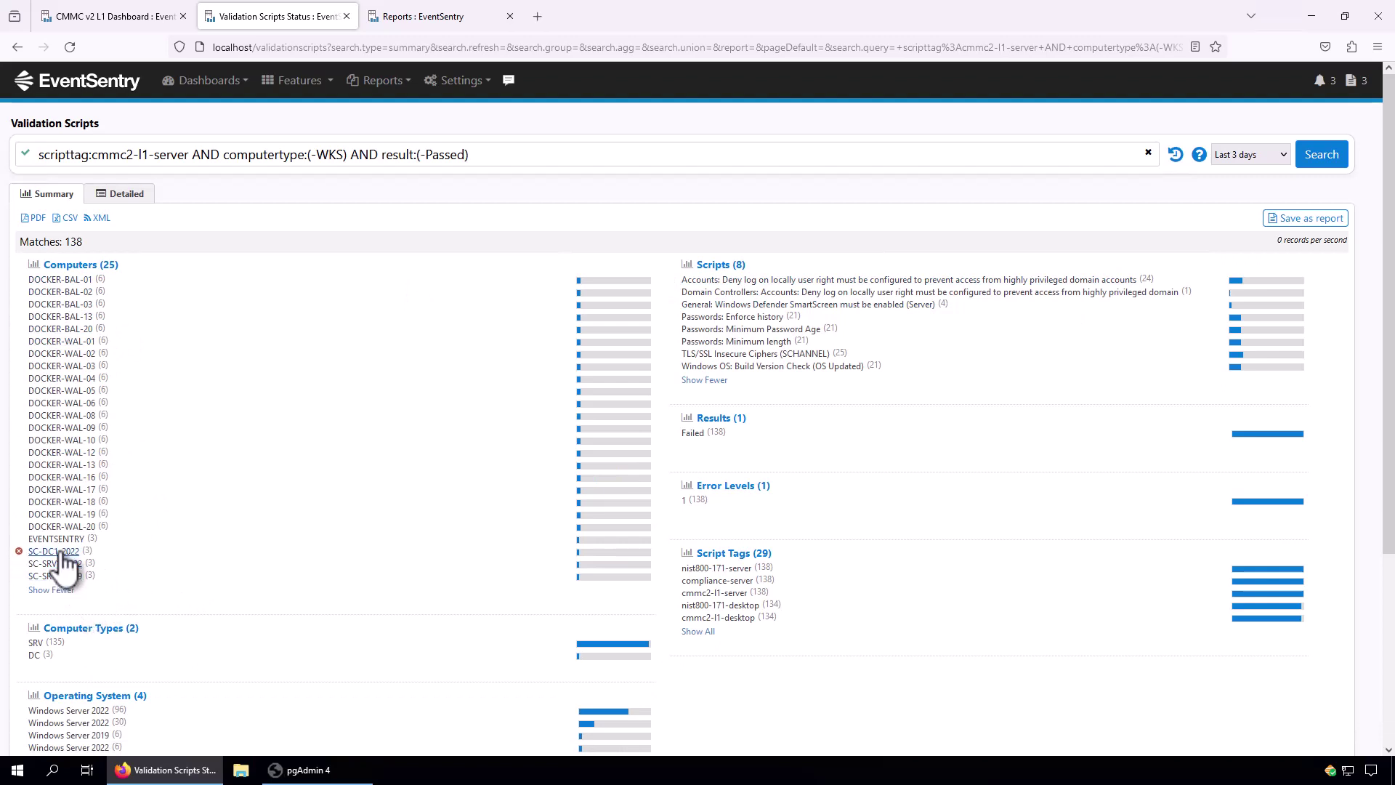
pyautogui.click(59, 553)
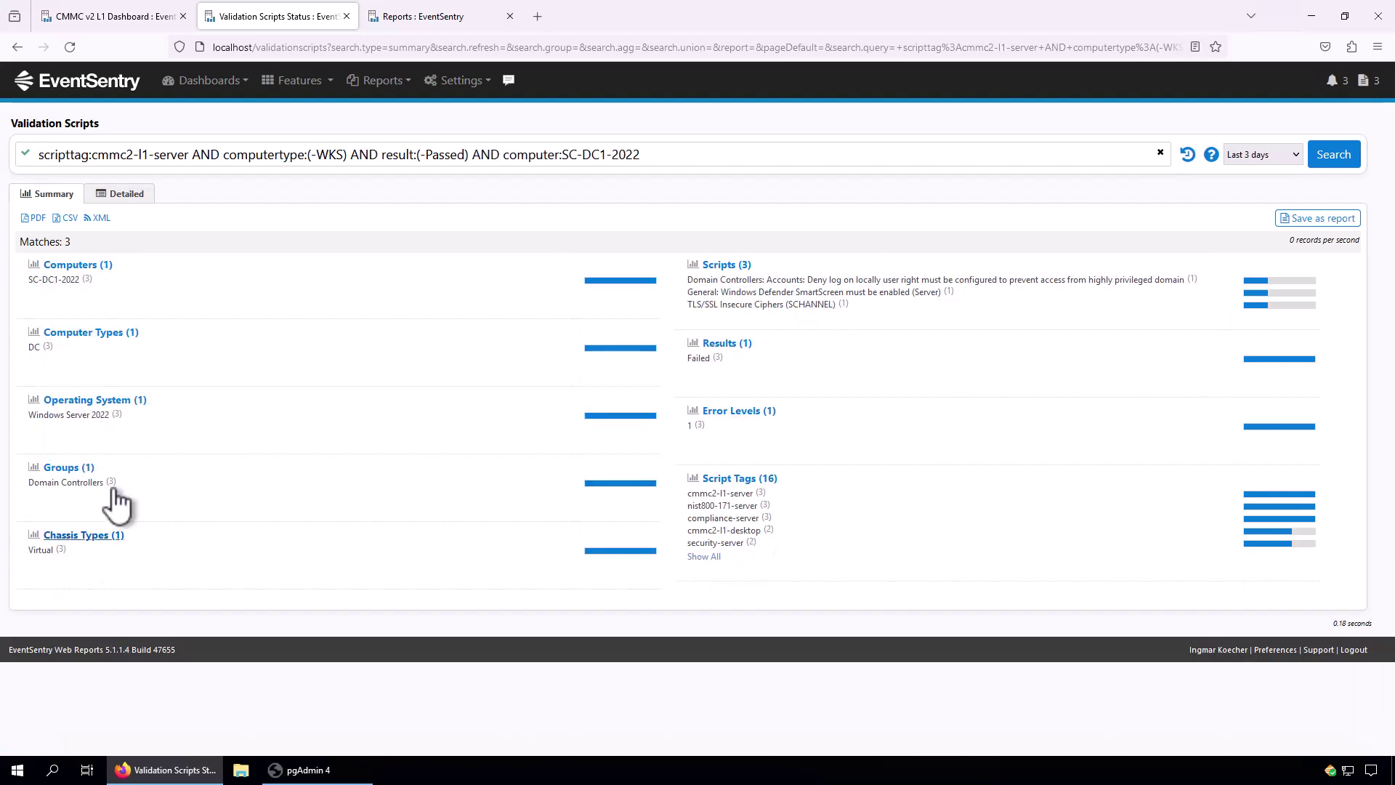
# Show SC-DC1-2022's failures in detail and open remediation for the SmartScreen check.
pyautogui.click(109, 196)
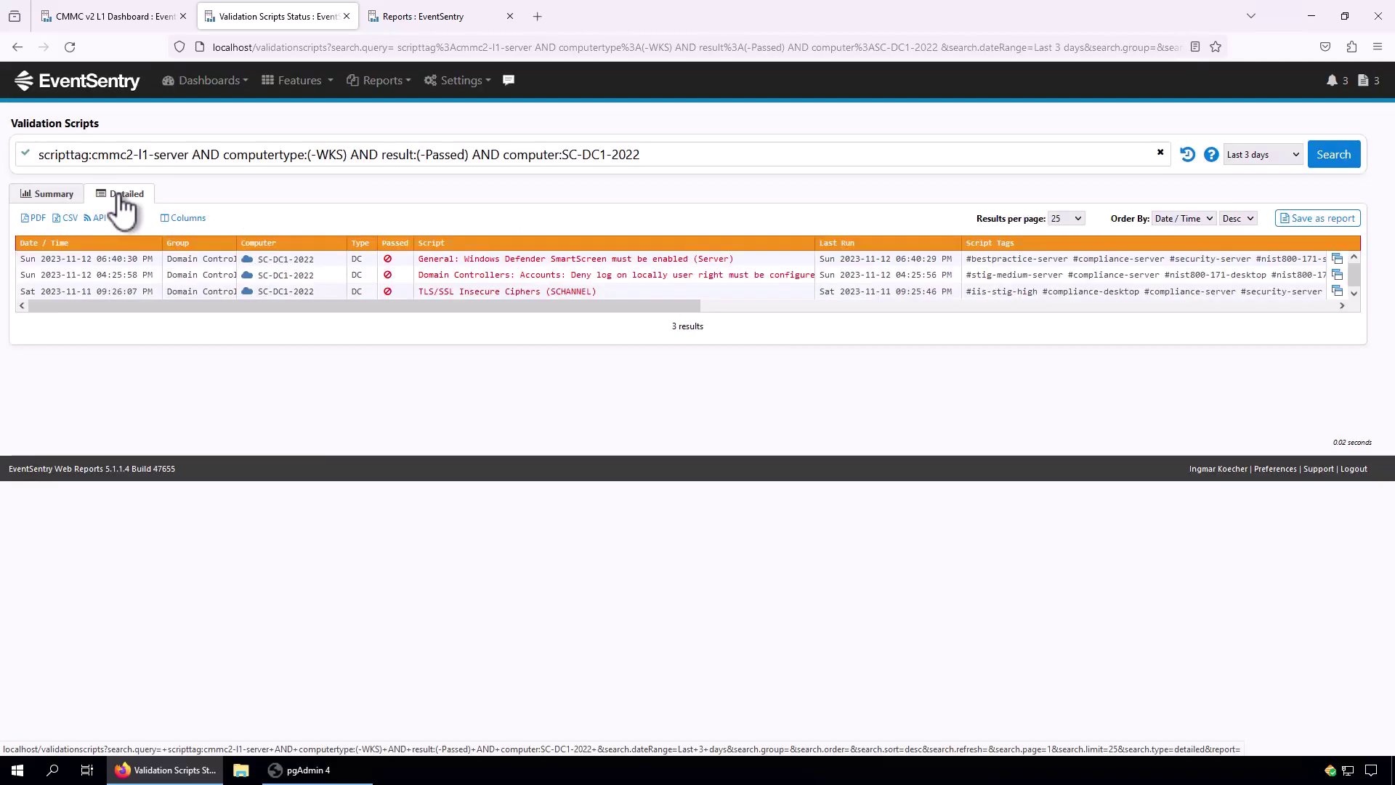
pyautogui.click(509, 260)
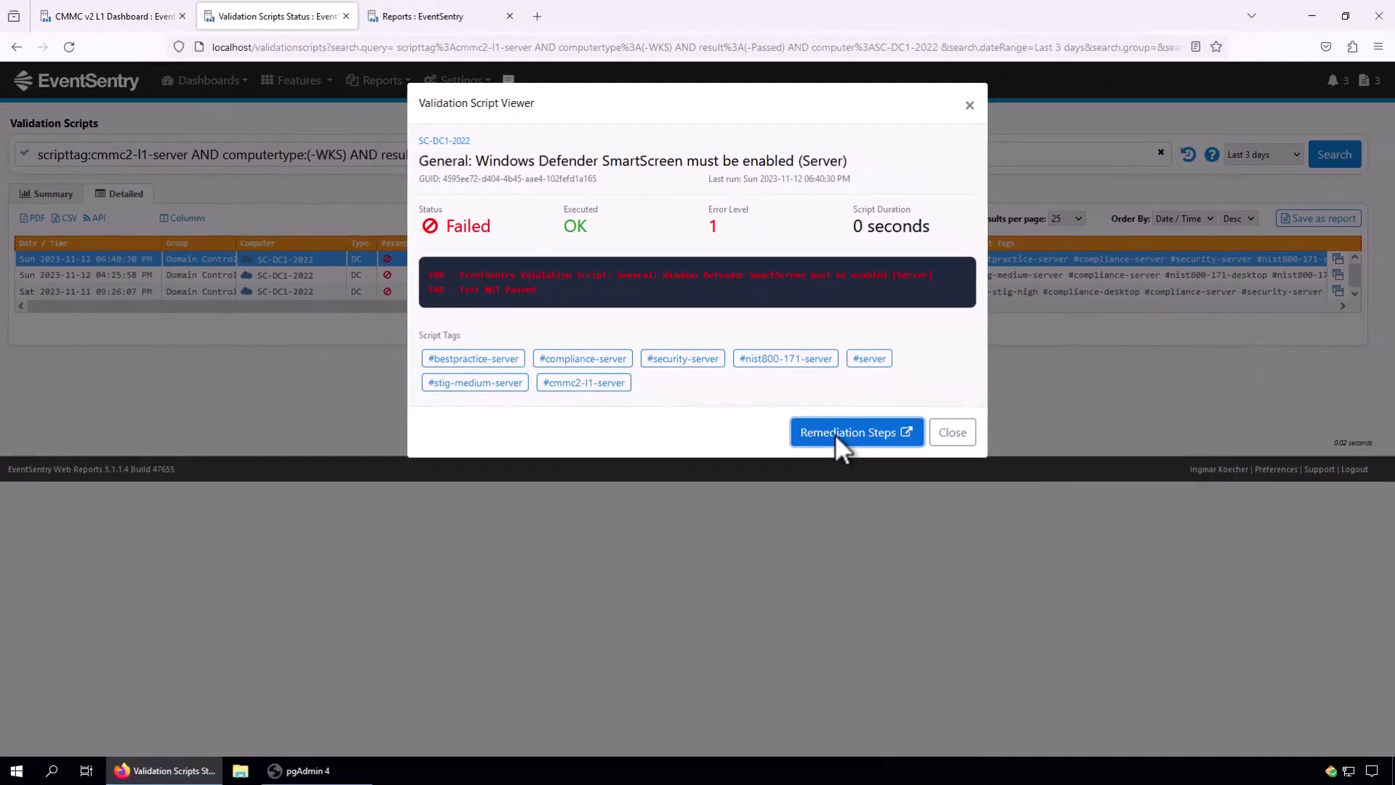
pyautogui.click(879, 538)
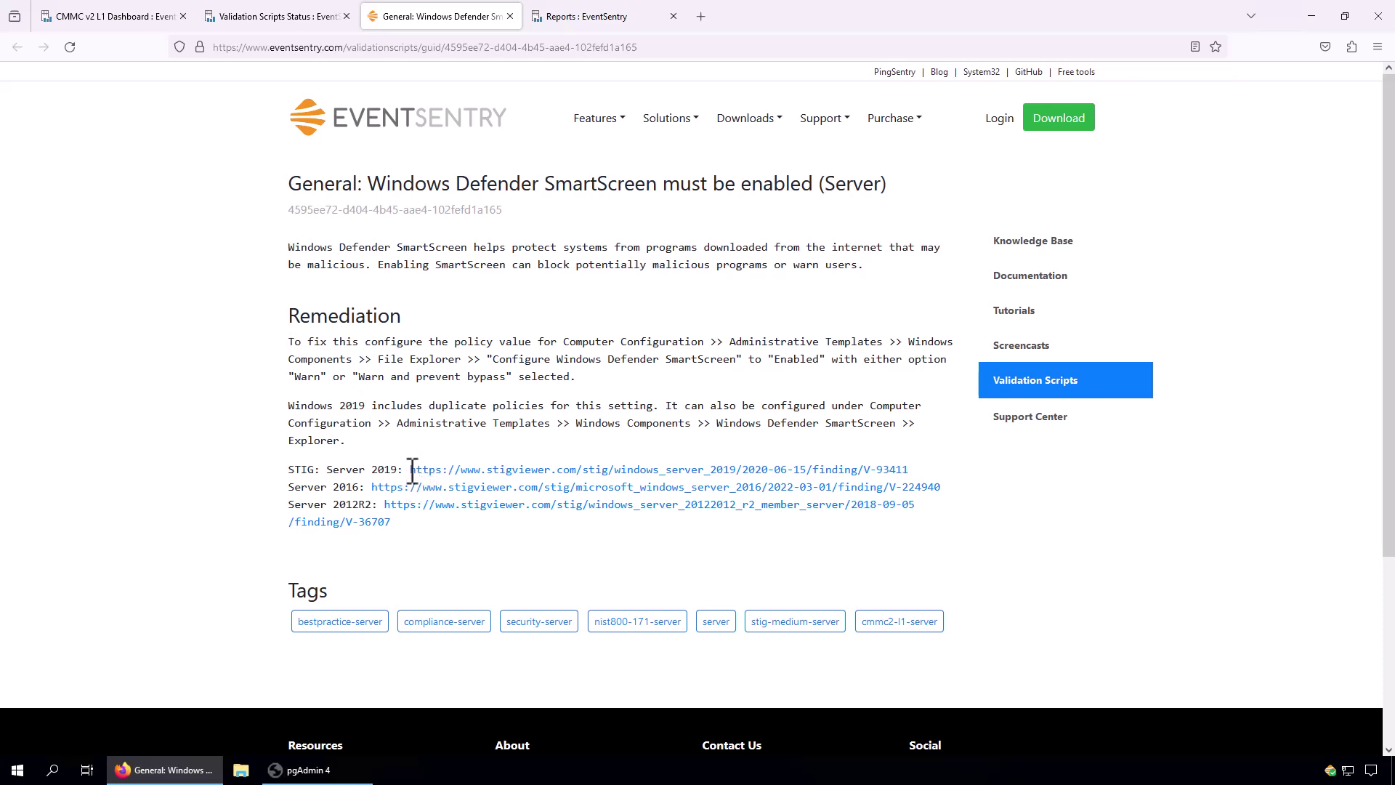
# Close the remediation page and the Validation Script Viewer.
pyautogui.click(510, 16)
pyautogui.click(950, 434)
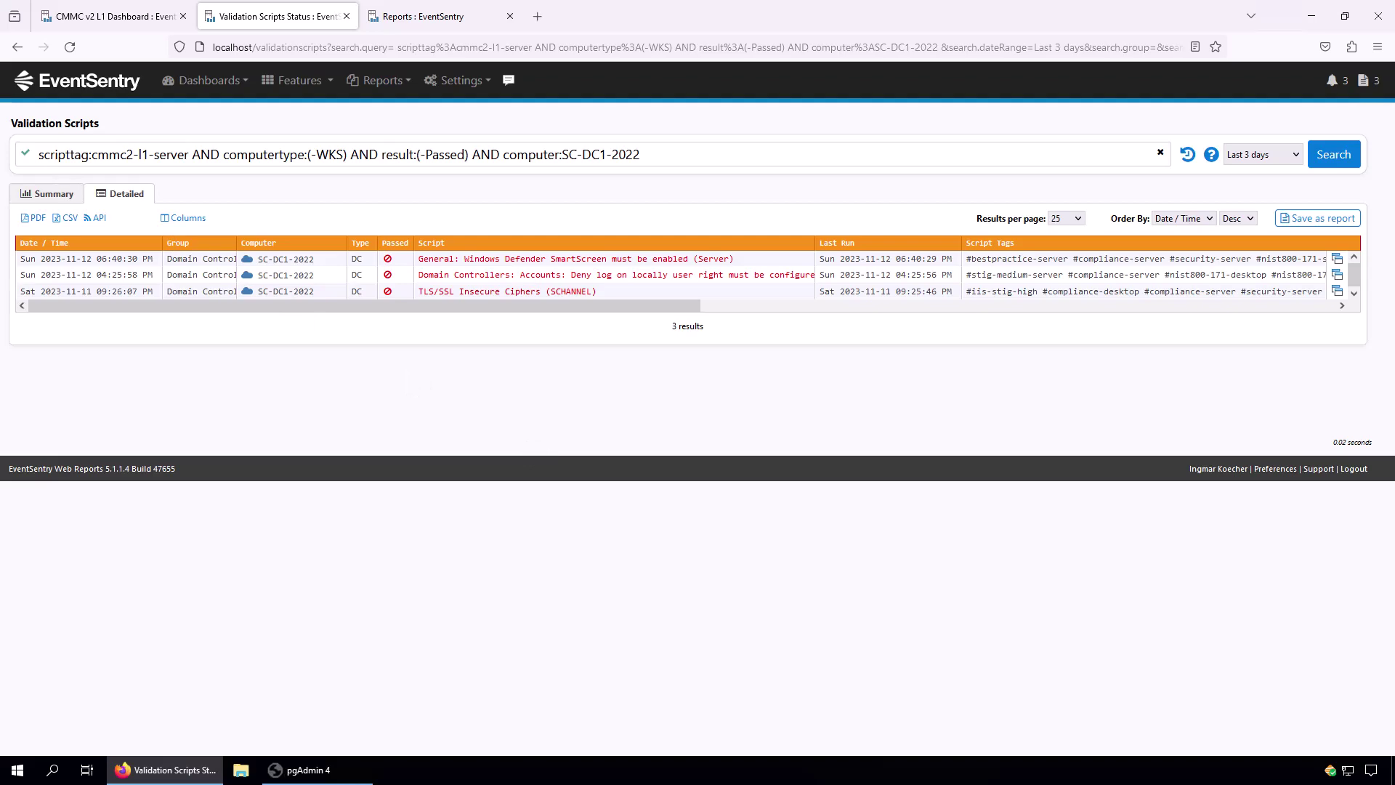
# Go to Reports > Compliance and scroll through the CMMC v2.0 and NIST 800-171 reports.
pyautogui.click(421, 13)
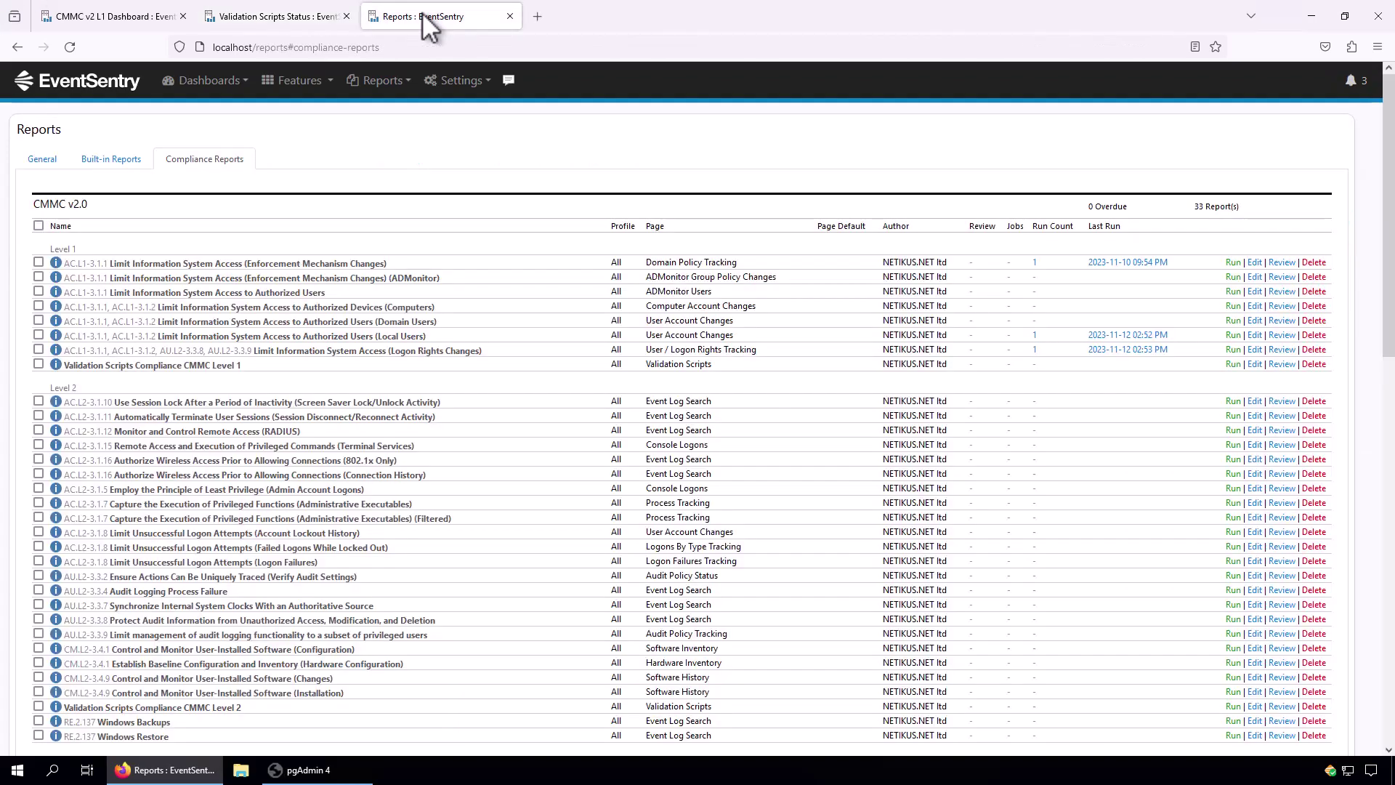
pyautogui.click(398, 83)
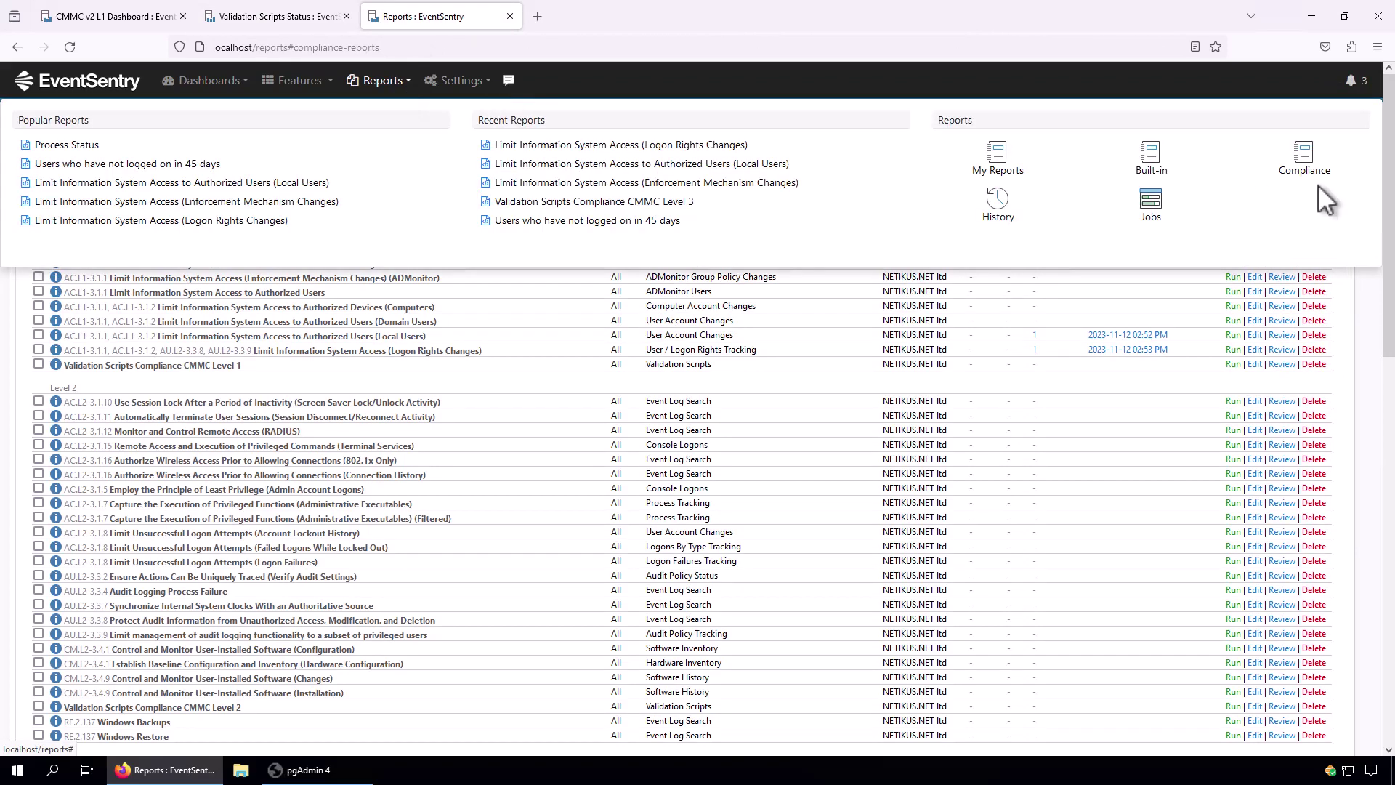
pyautogui.click(1305, 157)
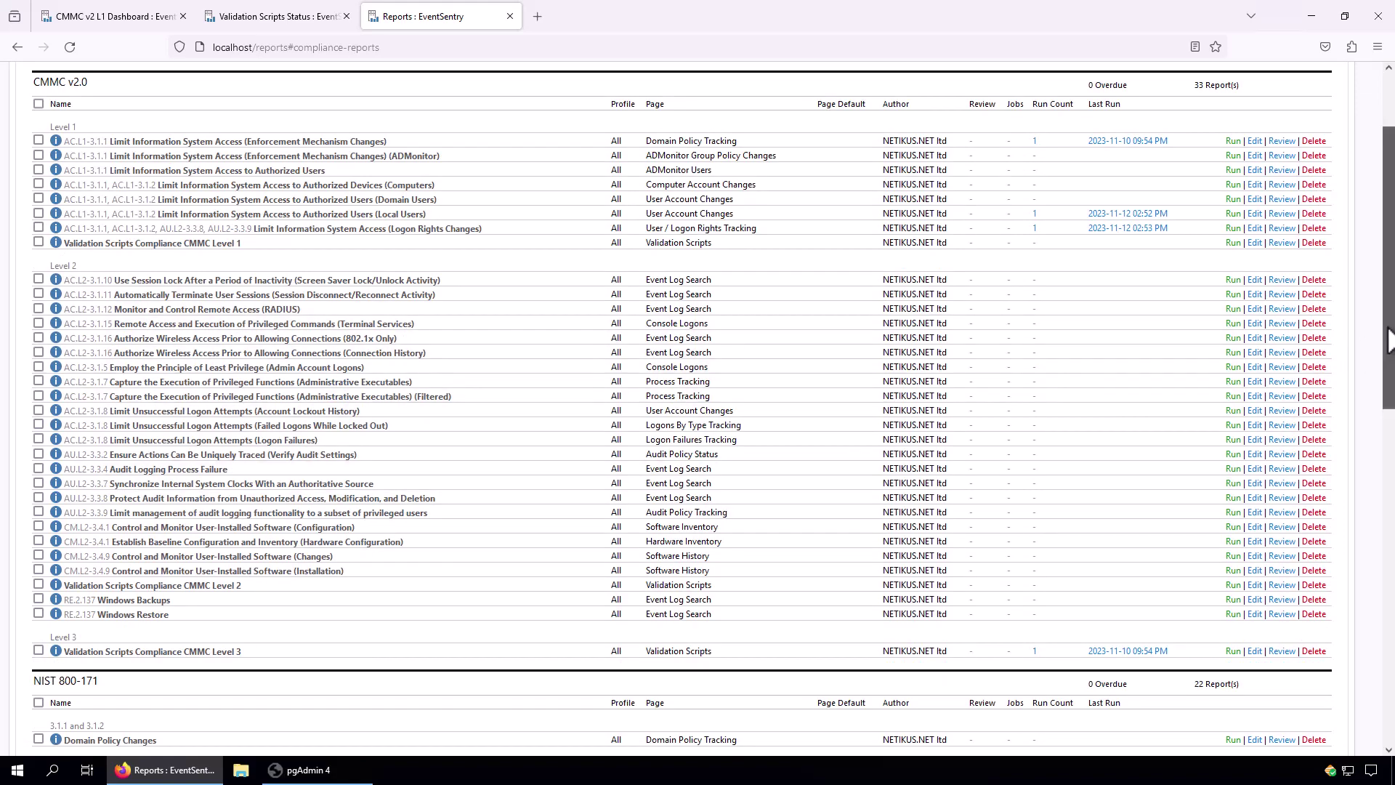
pyautogui.moveTo(1388, 356); pyautogui.dragTo(1372, 307)
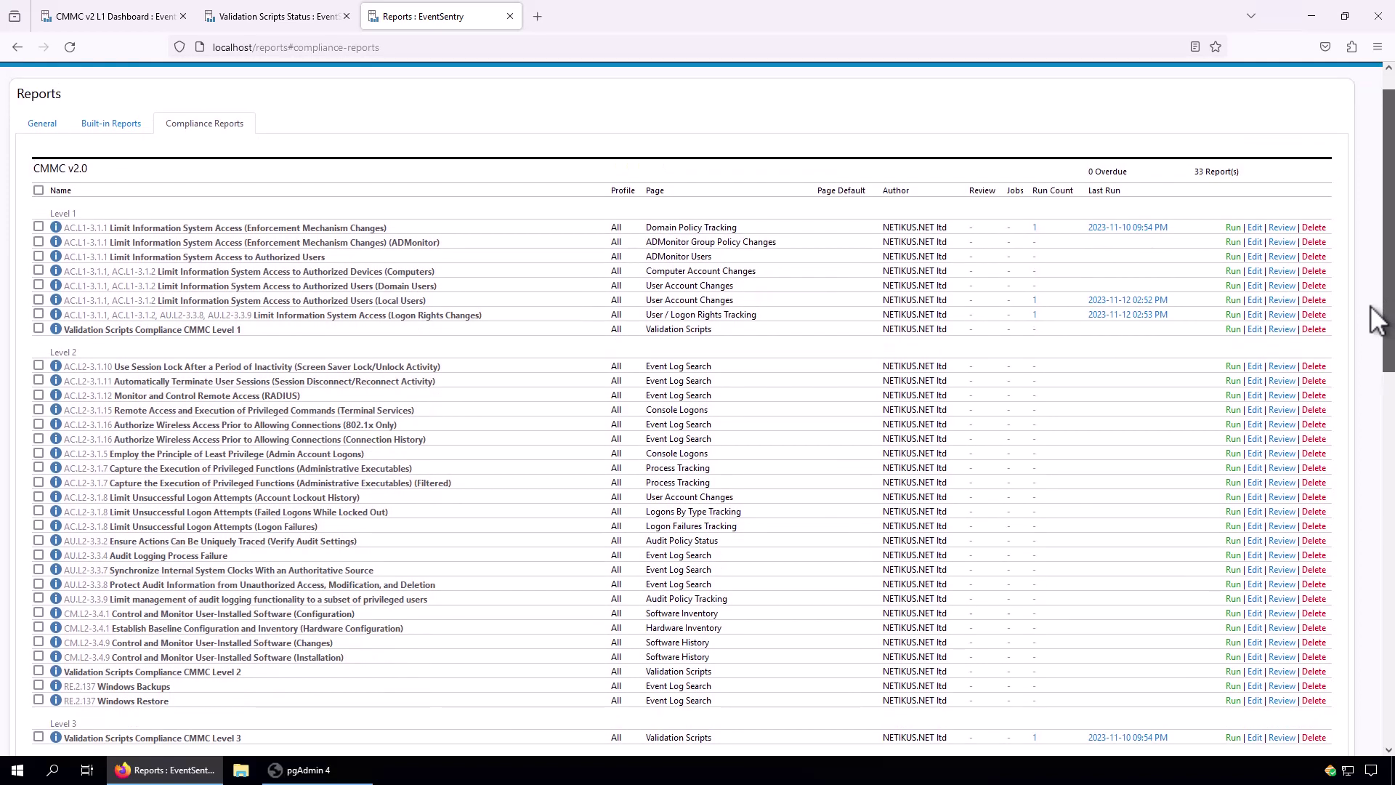
pyautogui.scroll(-1, 1375, 320)
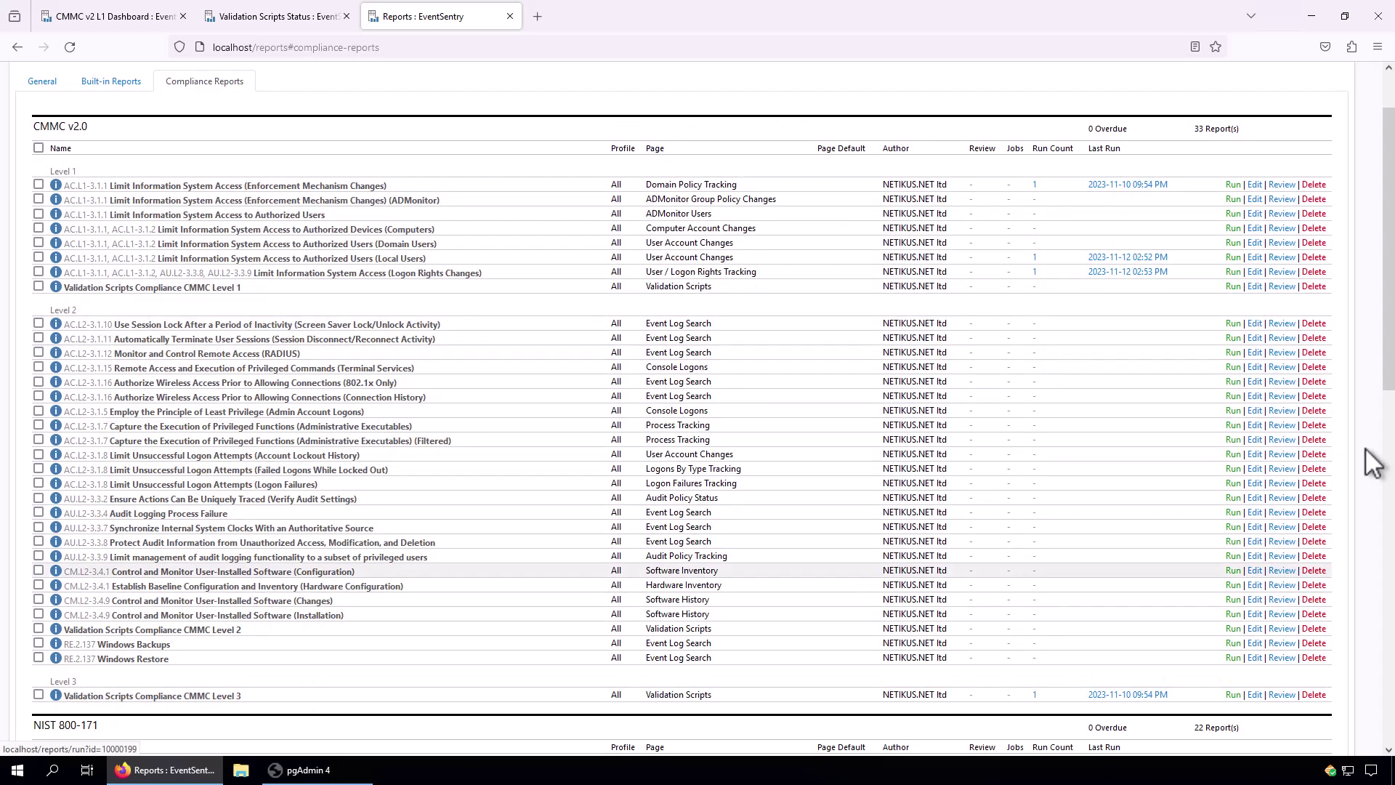
pyautogui.moveTo(1389, 380); pyautogui.dragTo(1391, 730)
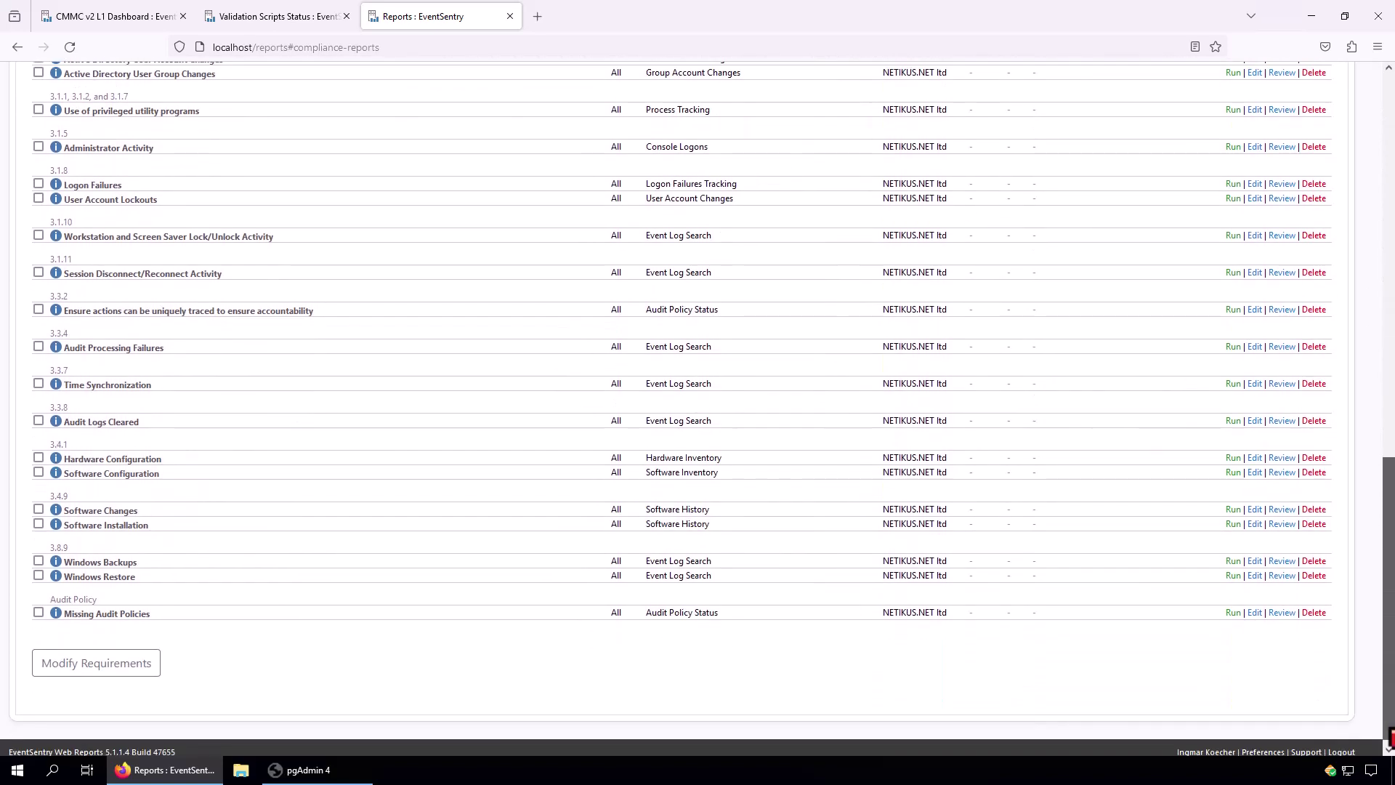
pyautogui.click(67, 670)
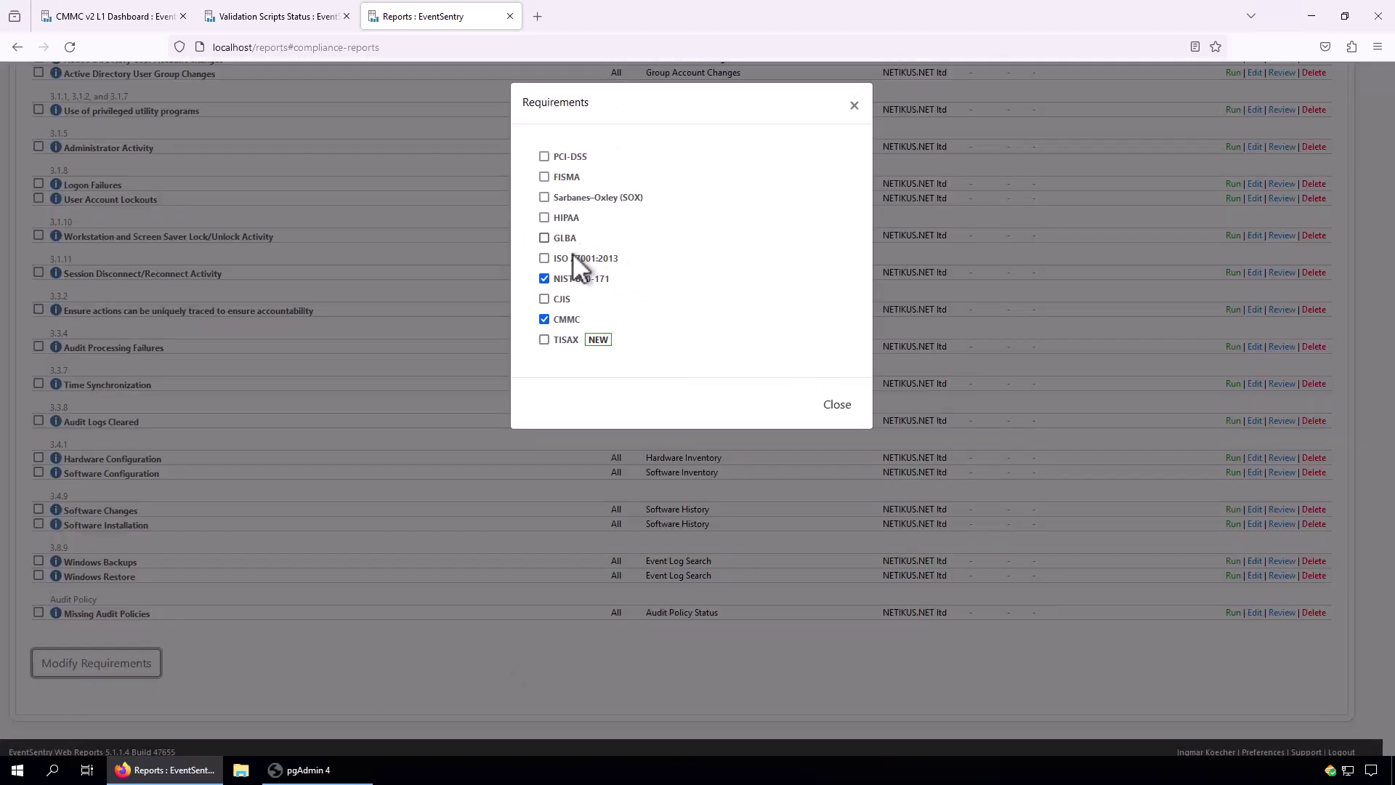
pyautogui.click(843, 412)
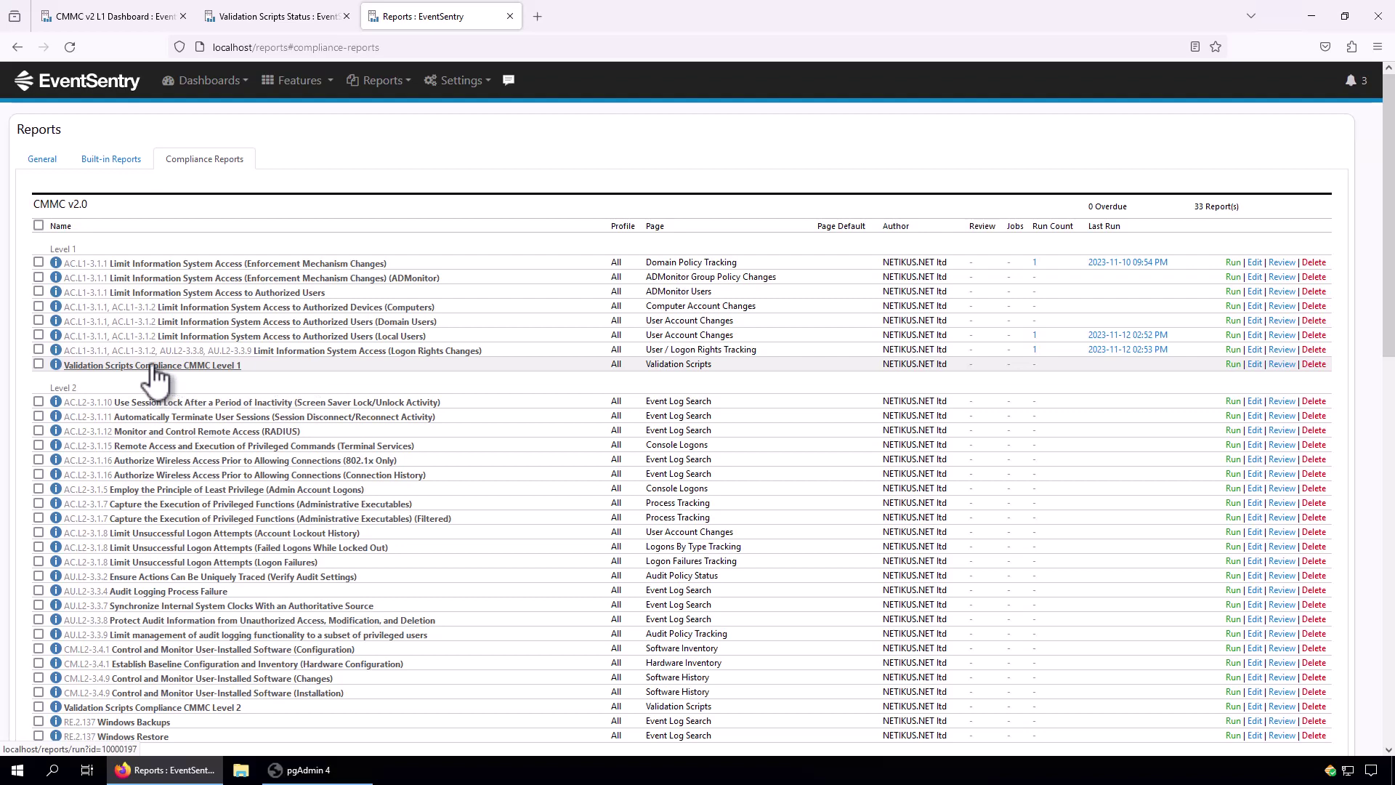
# Run Validation Scripts Compliance CMMC Level 1 and summarize only its 162 failed results.
pyautogui.click(1234, 364)
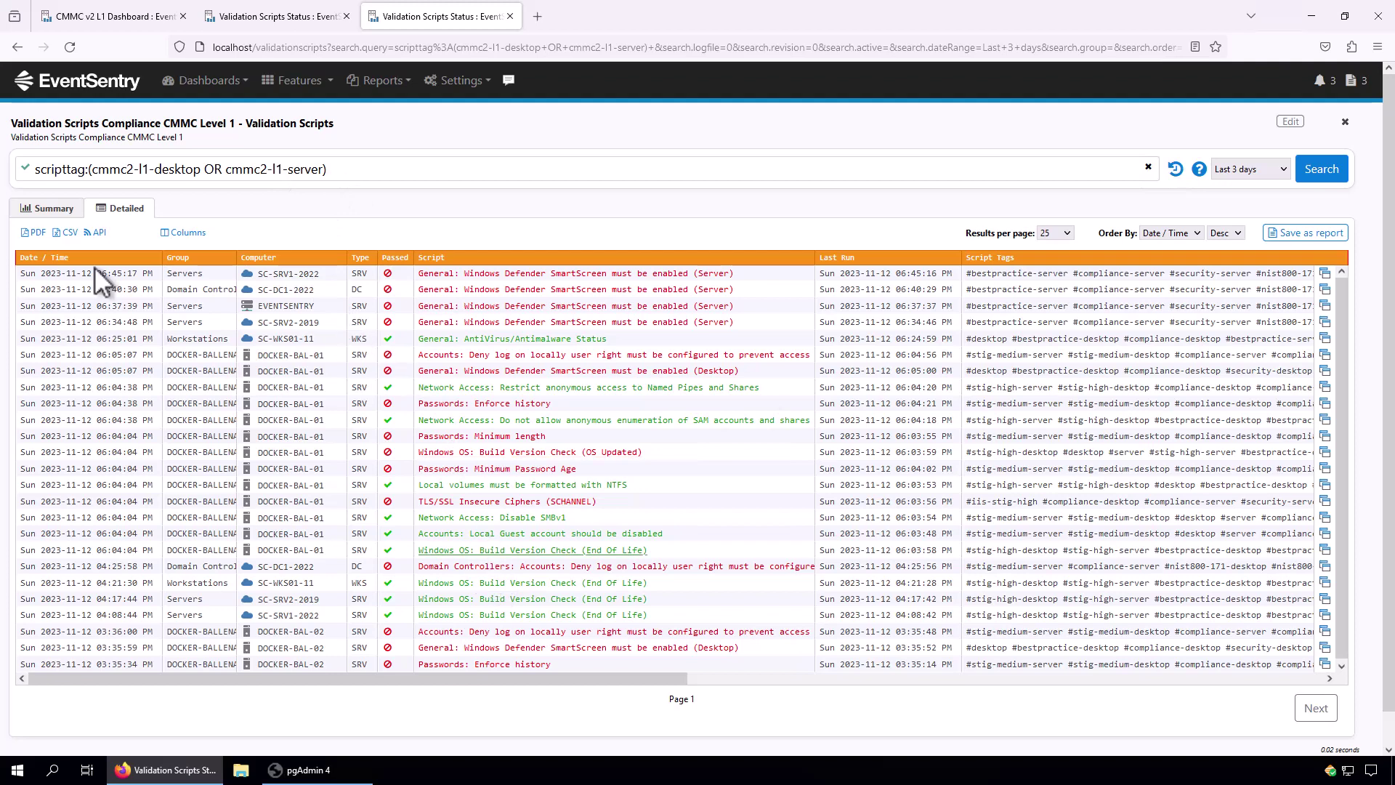
pyautogui.click(56, 210)
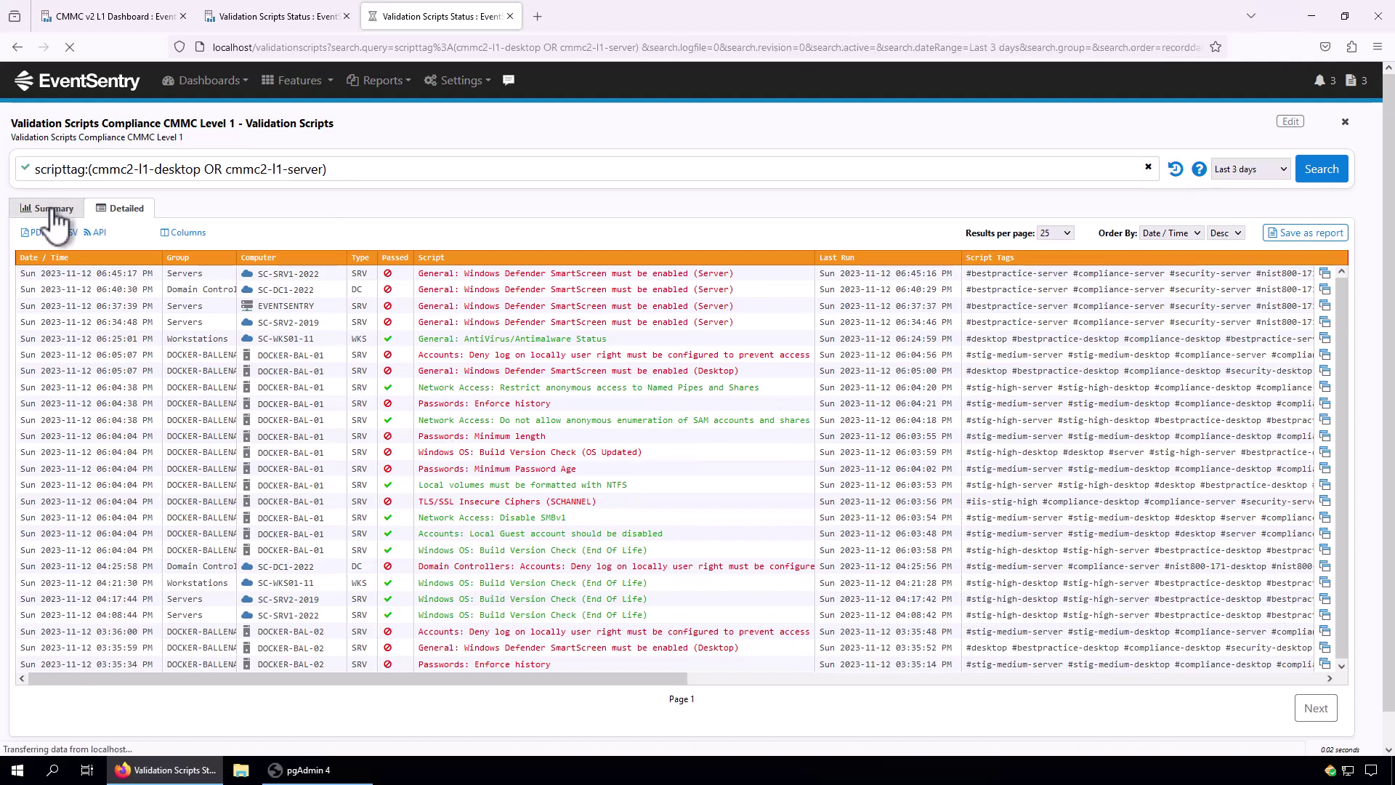
pyautogui.moveTo(684, 411)
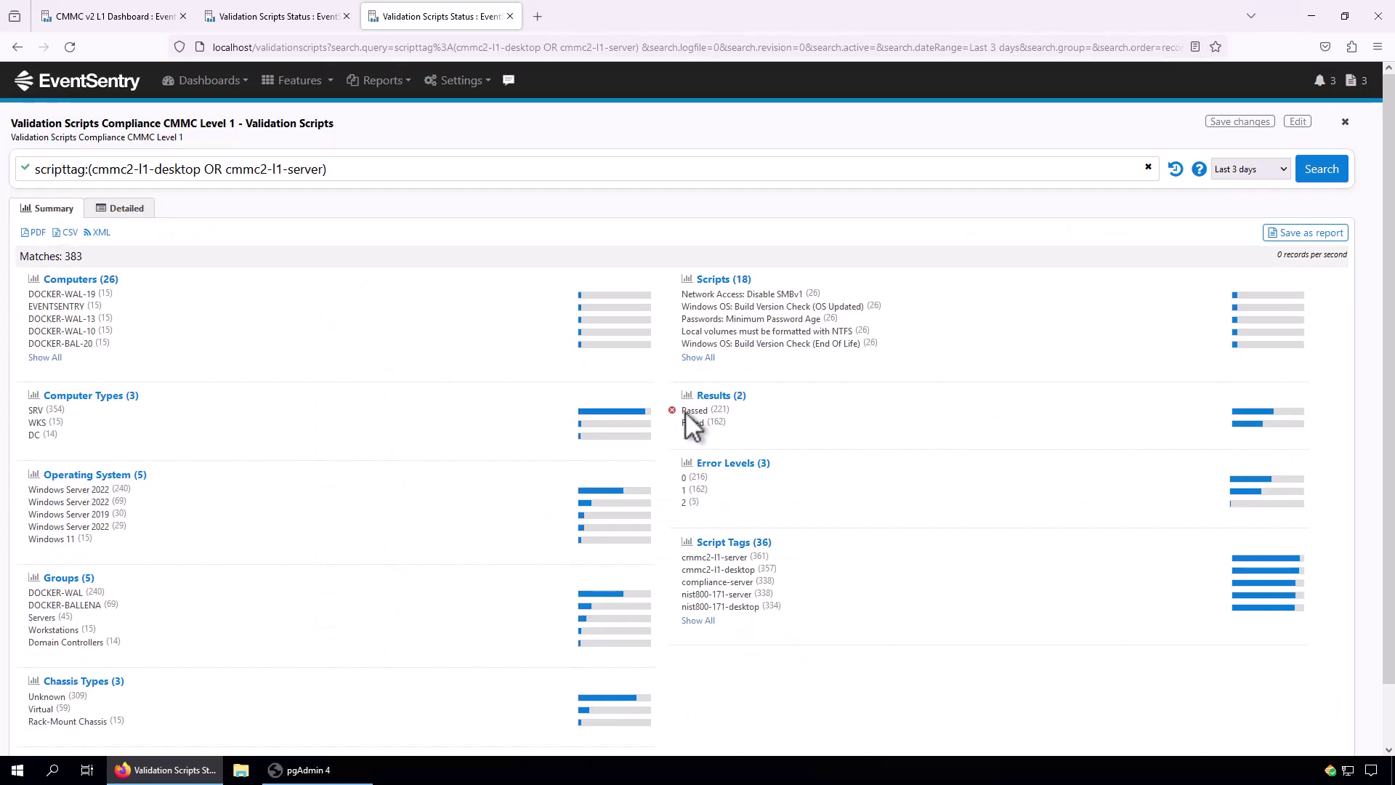
pyautogui.click(672, 411)
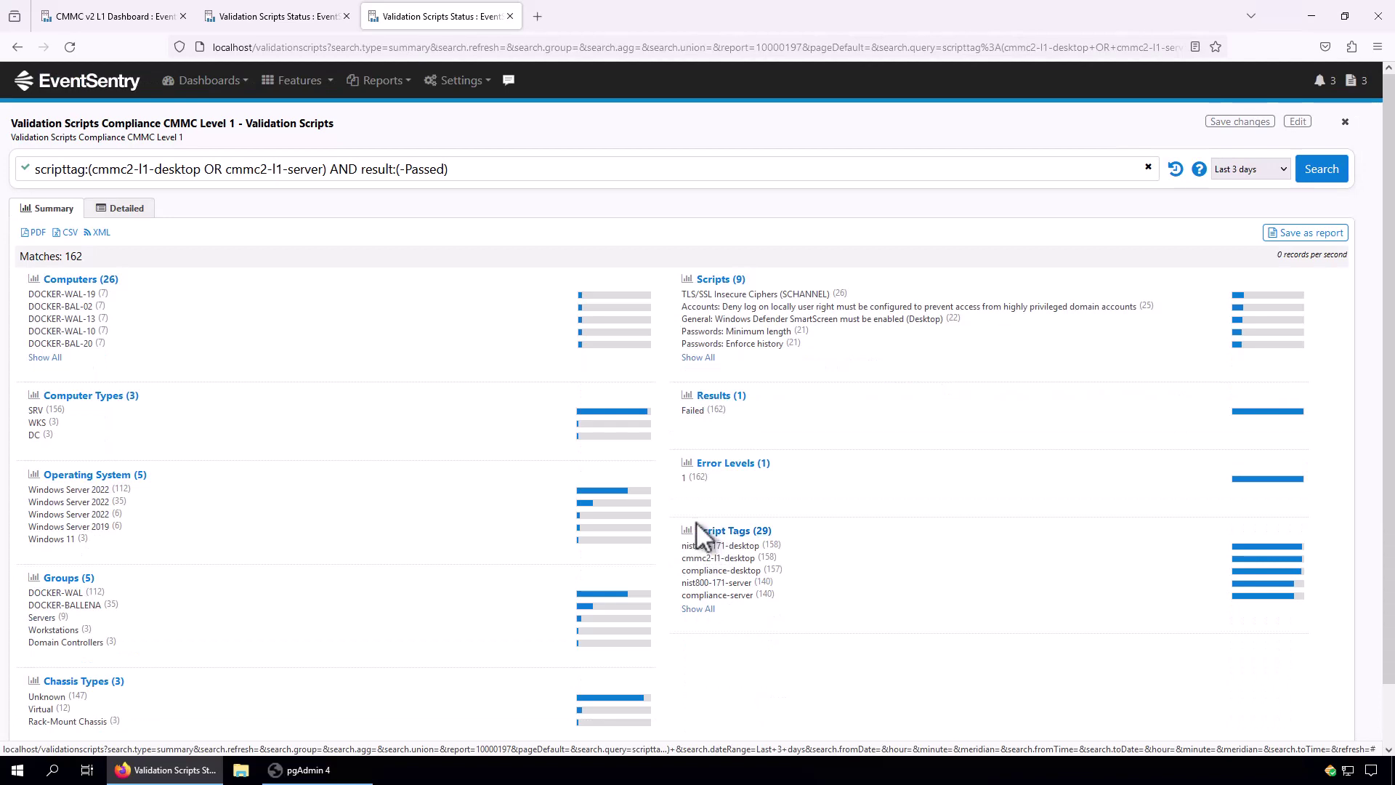
pyautogui.click(378, 81)
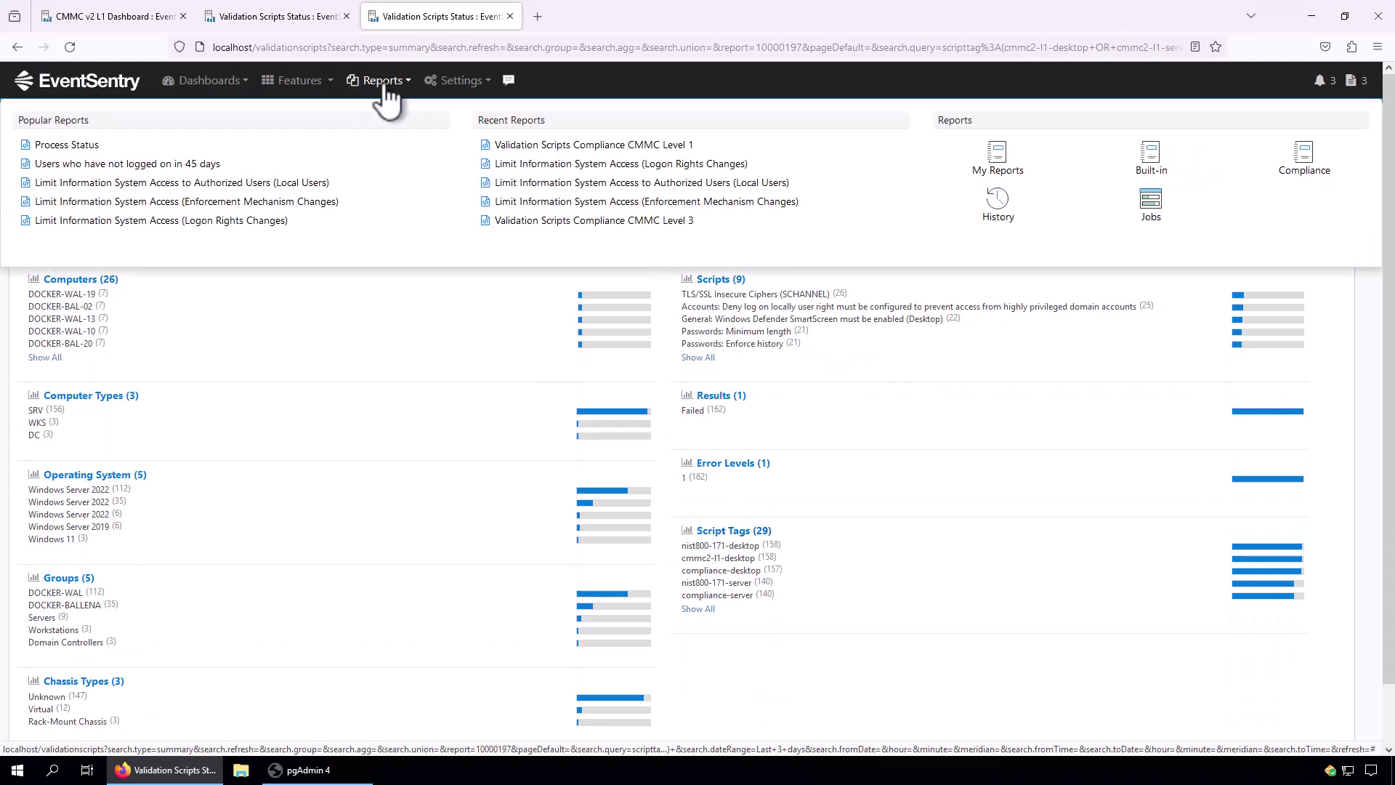
# Run the authorized-devices Computer Account Changes report (no matches) and return to the Compliance list.
pyautogui.click(1302, 169)
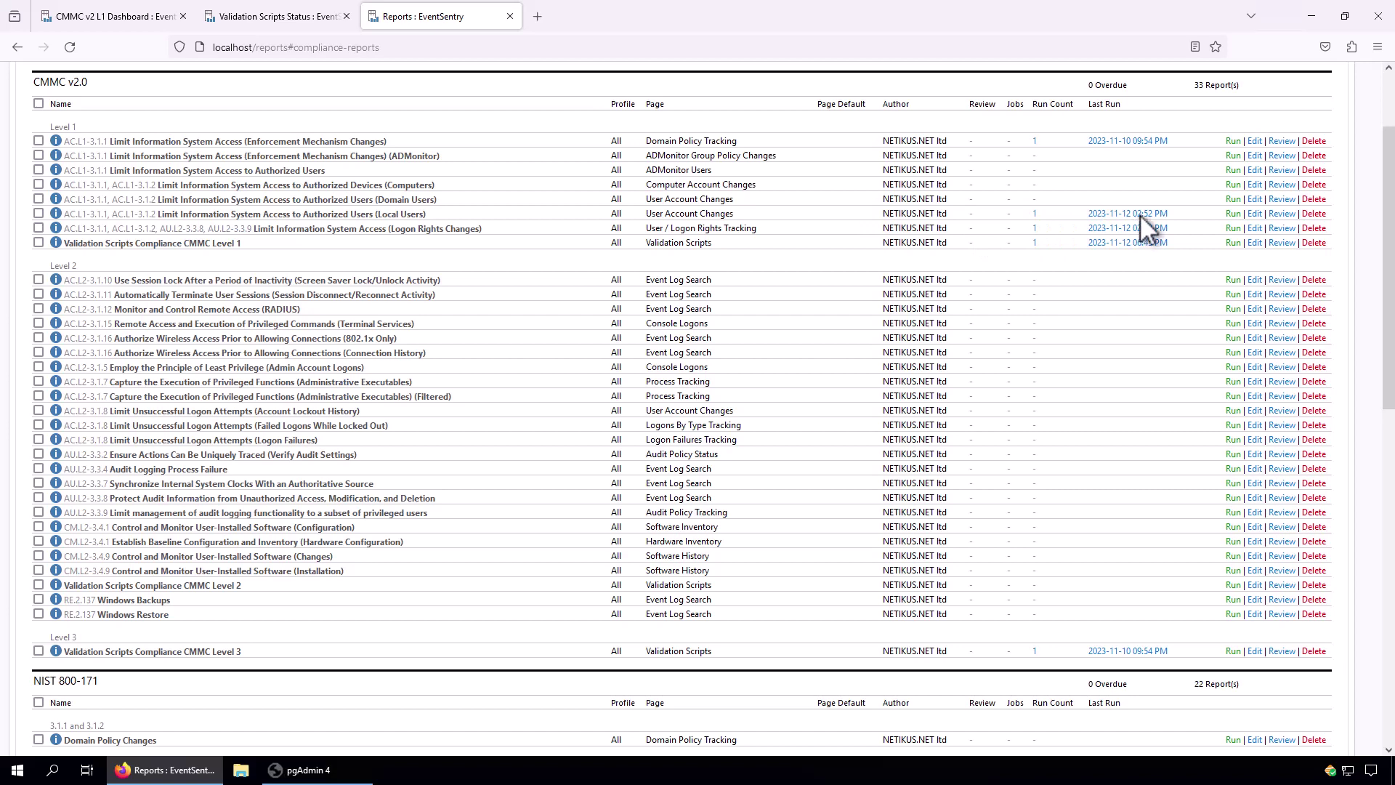
pyautogui.click(1233, 184)
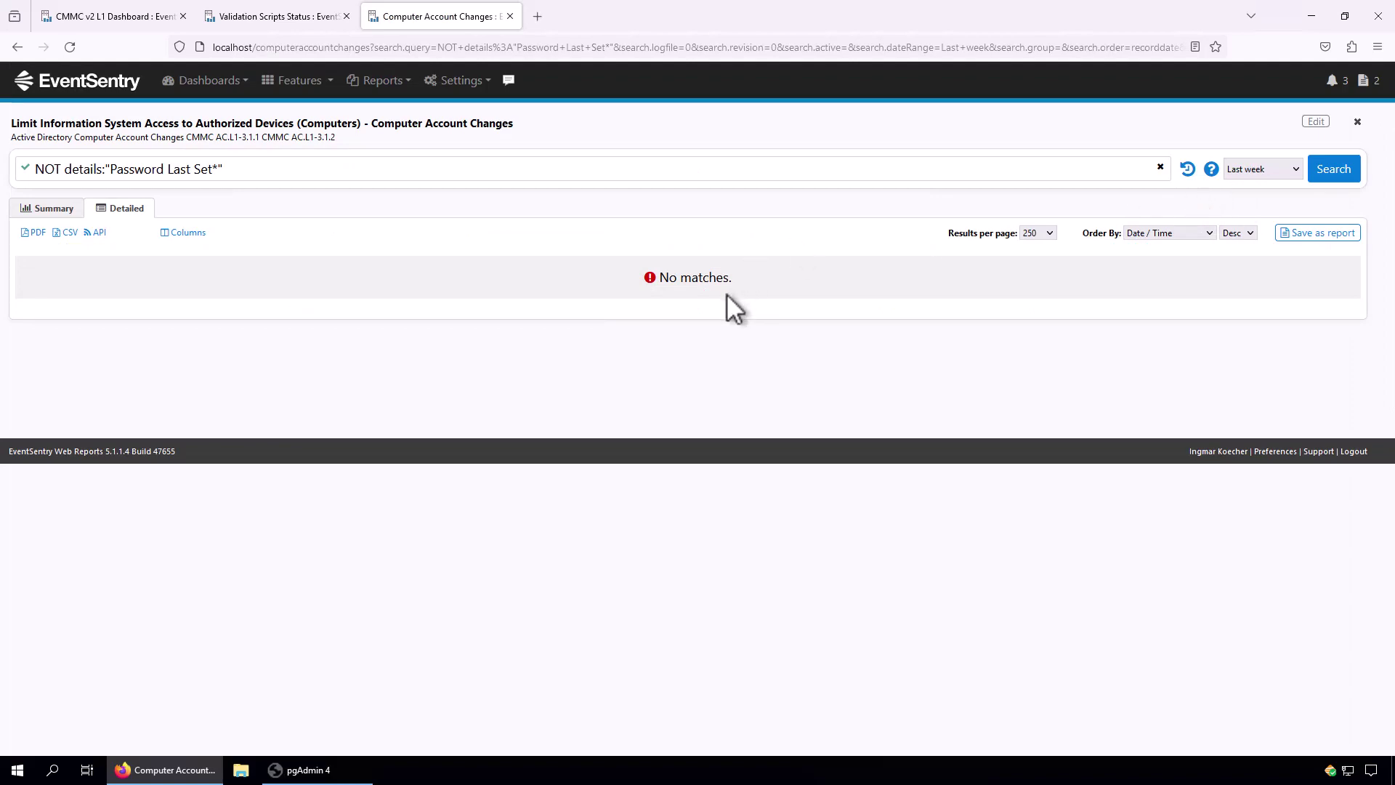
pyautogui.click(17, 48)
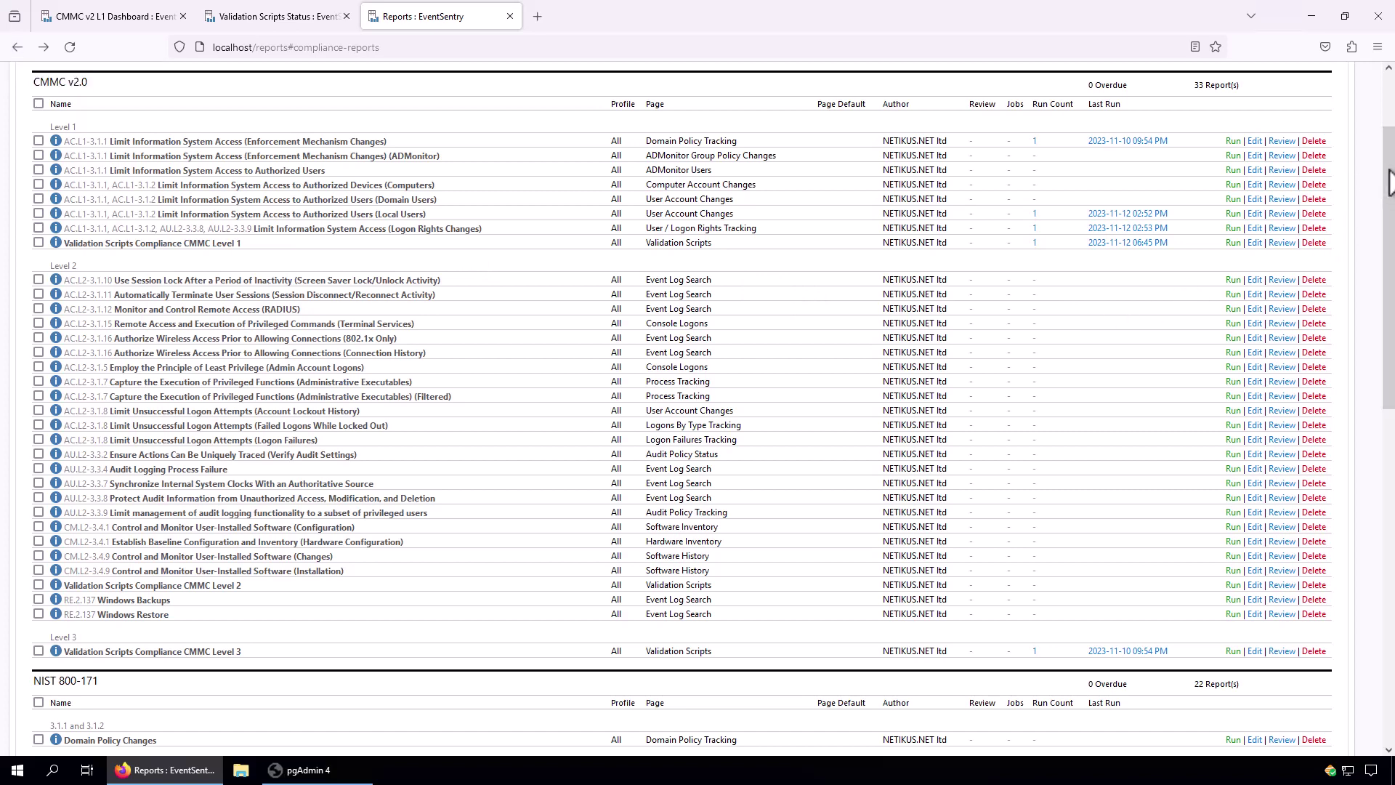
pyautogui.moveTo(1388, 182); pyautogui.dragTo(1387, 154)
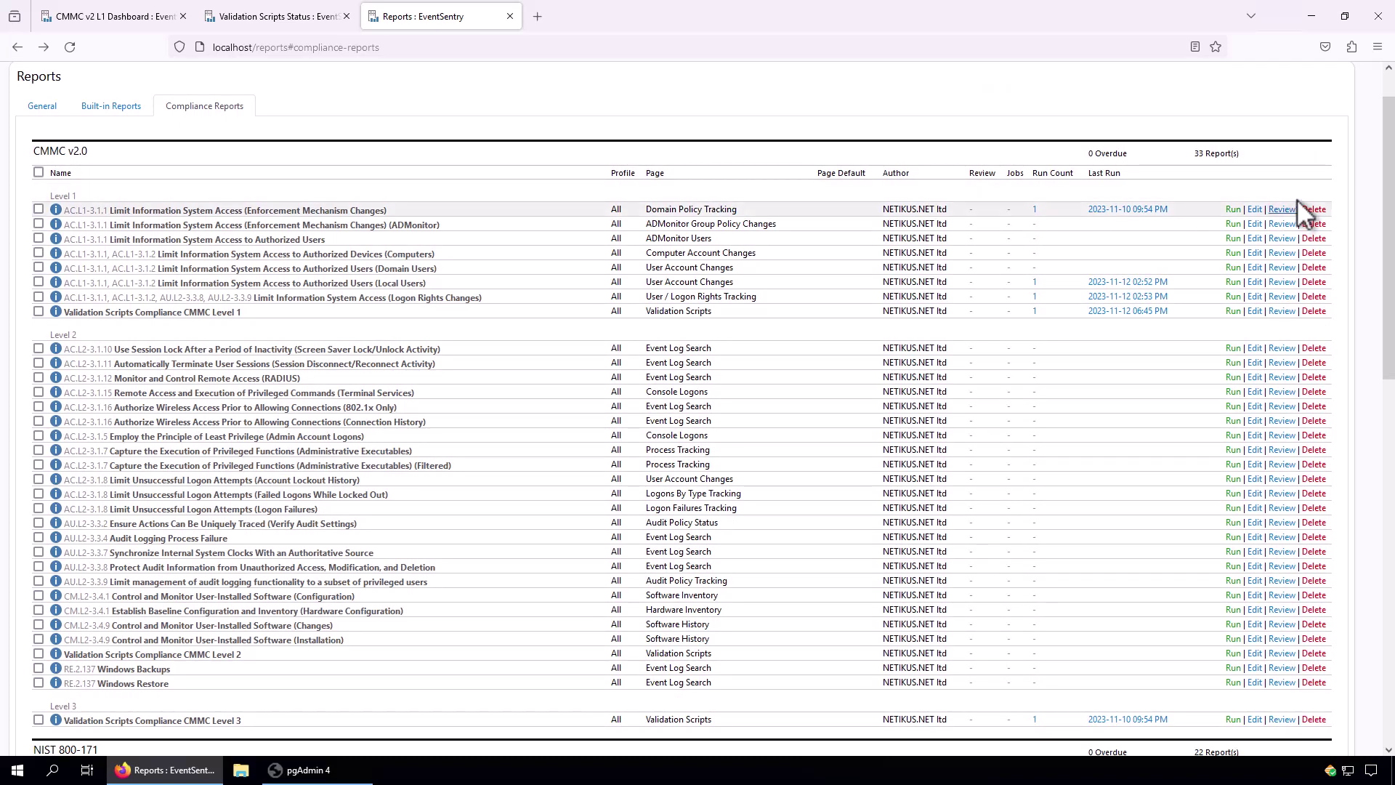
# Make review Required every 1 week on the Enforcement Mechanism Changes report and save.
pyautogui.click(1279, 209)
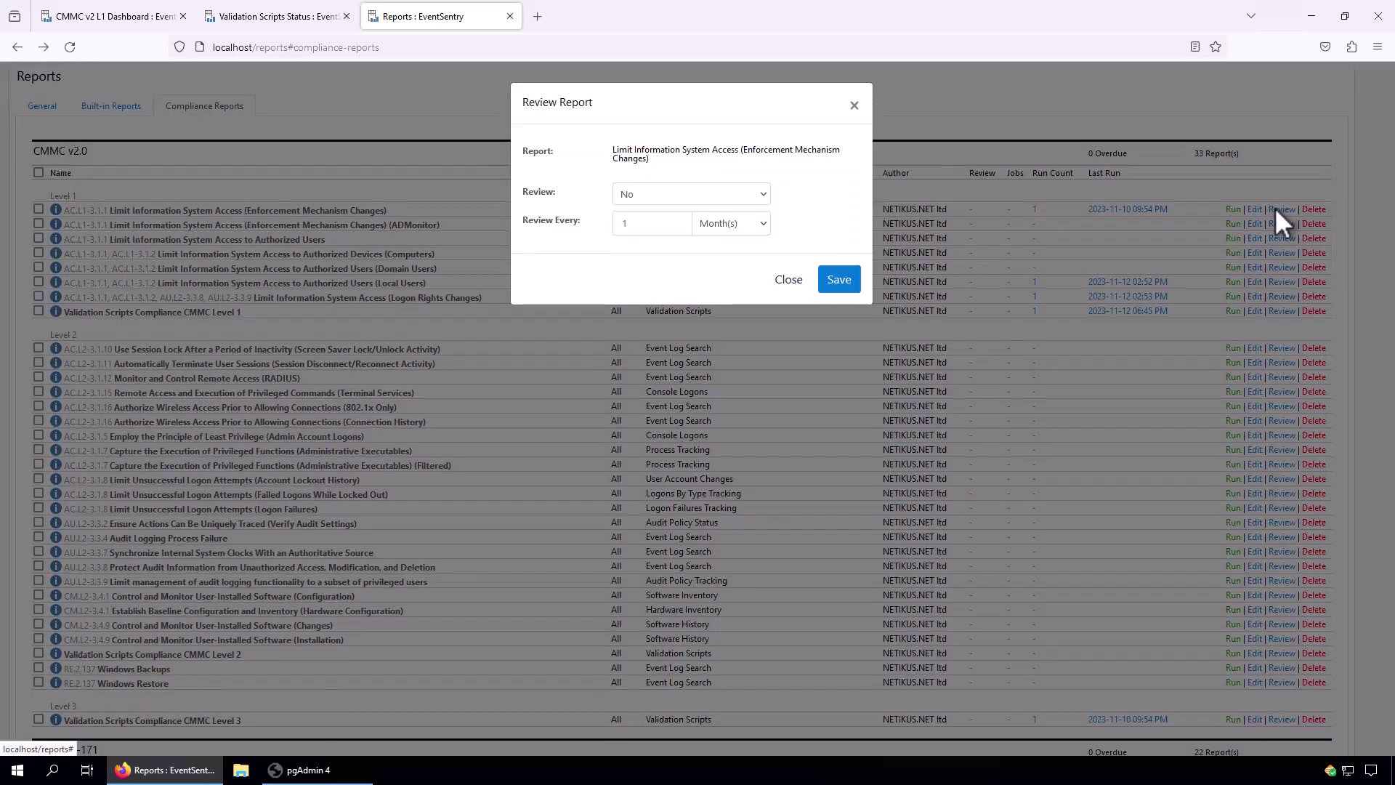
pyautogui.click(677, 197)
pyautogui.click(677, 197)
pyautogui.click(677, 196)
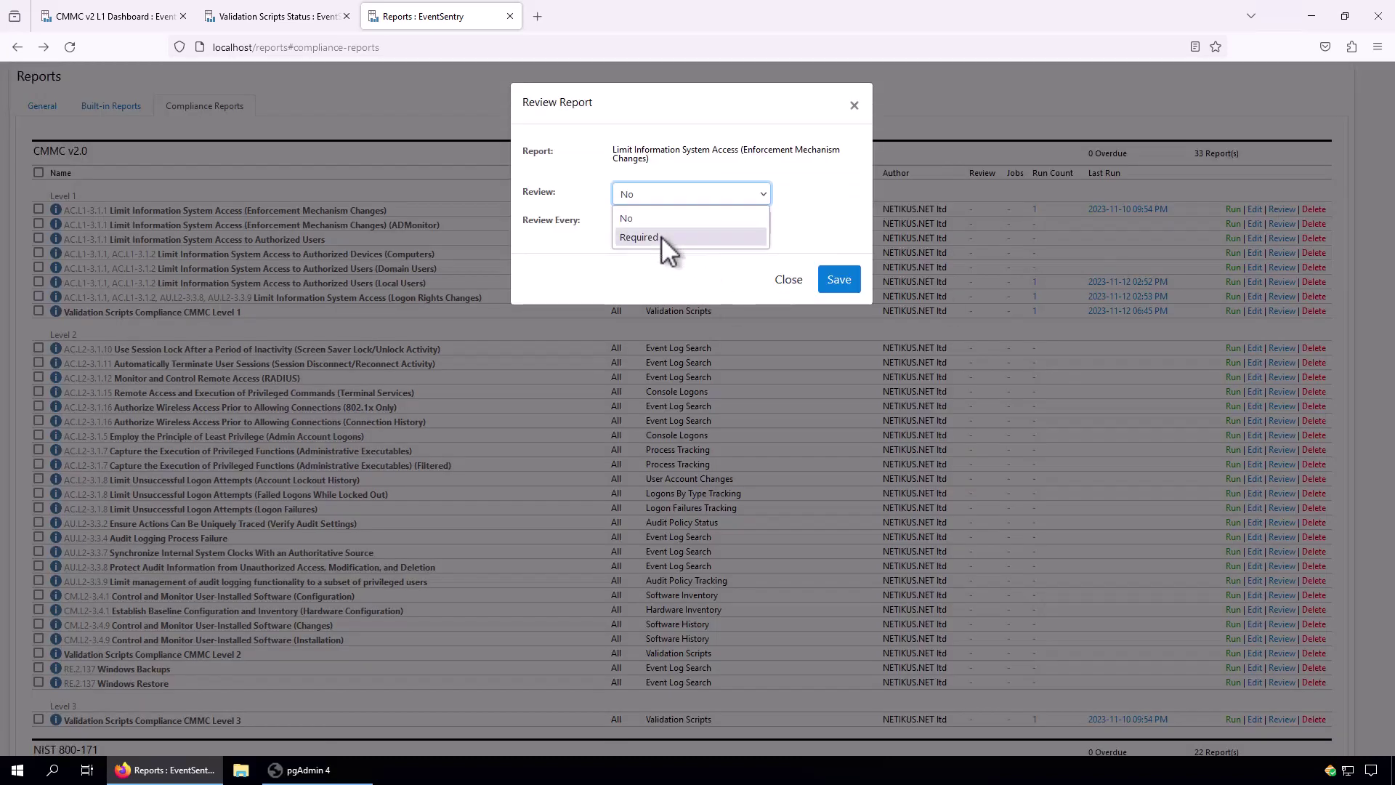
pyautogui.click(661, 237)
pyautogui.click(722, 223)
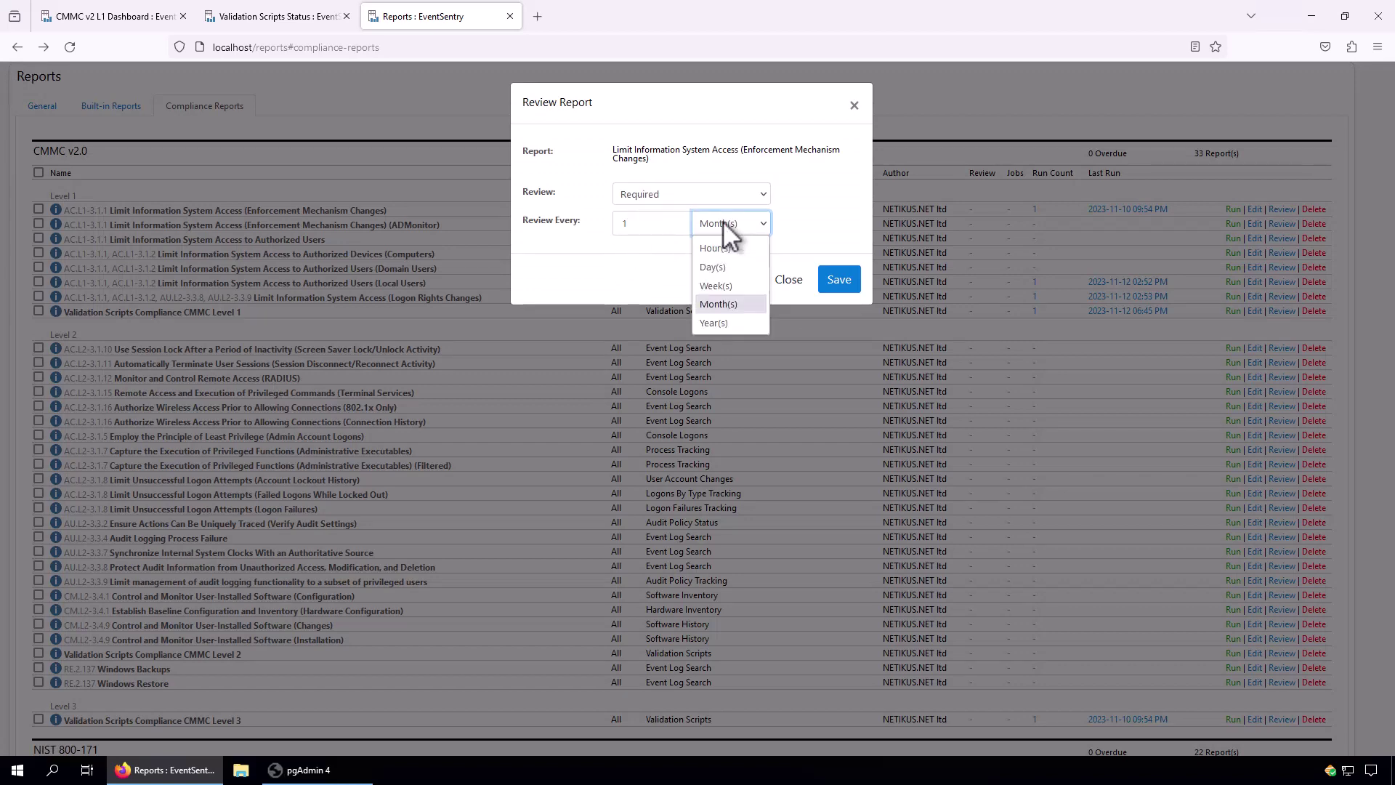
pyautogui.click(718, 286)
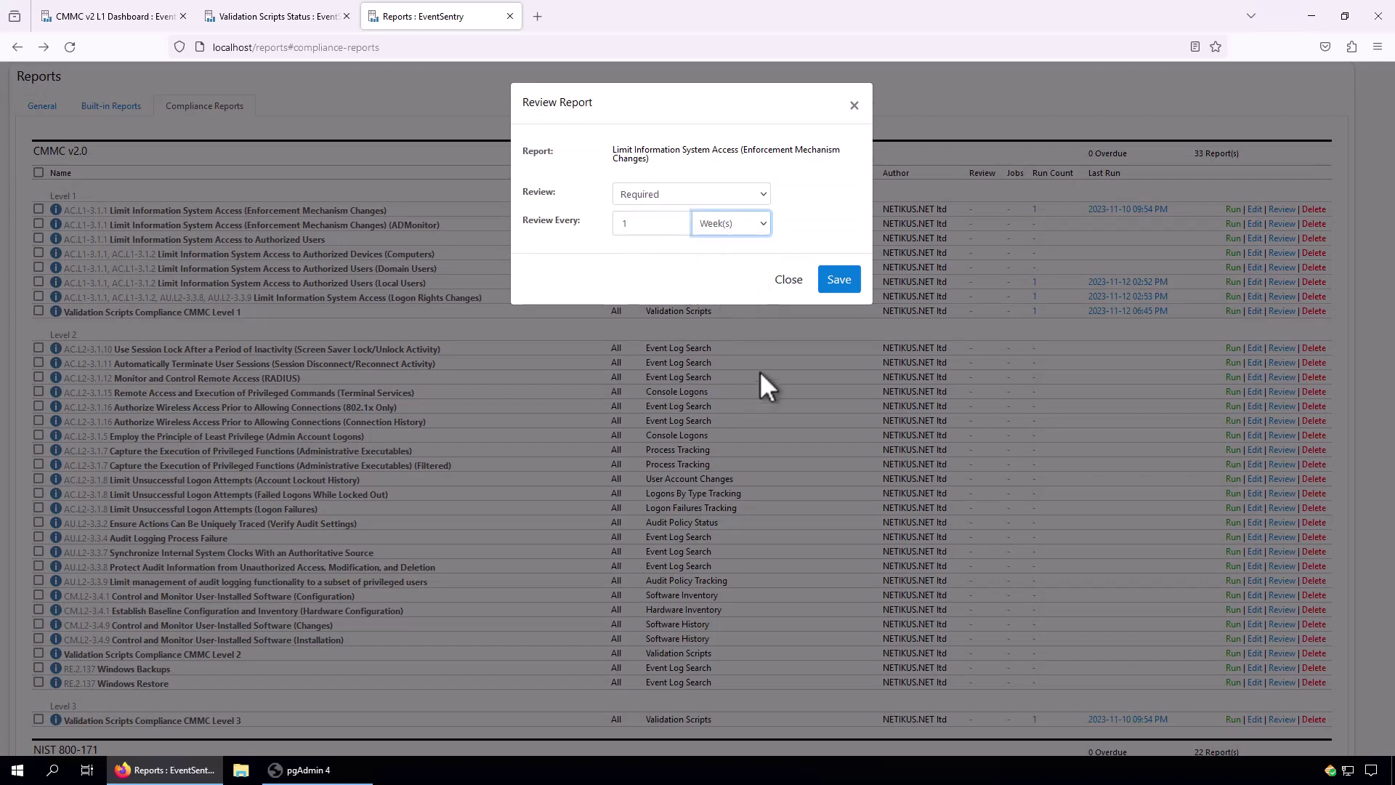
pyautogui.click(838, 285)
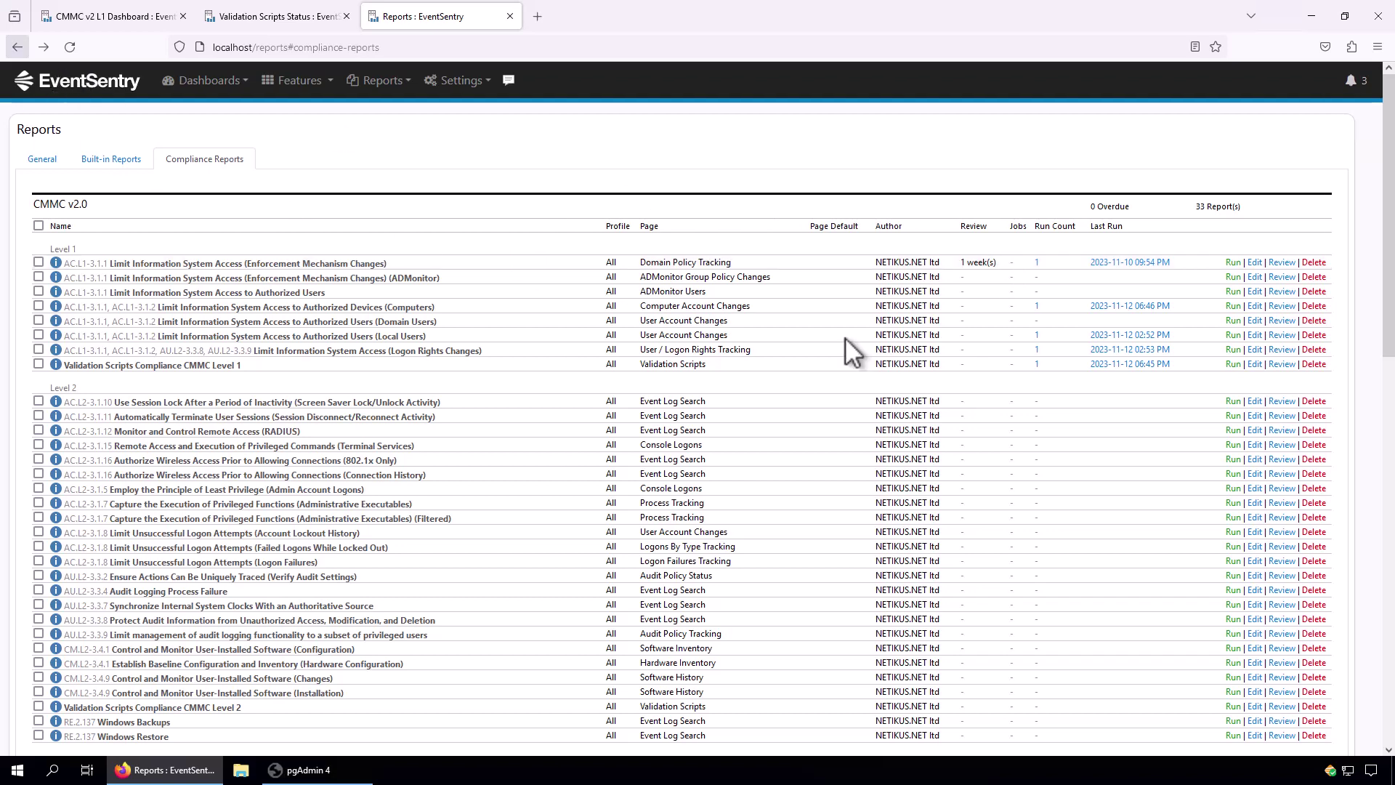
# Edit the first report and enable Create Job to schedule it.
pyautogui.click(1256, 262)
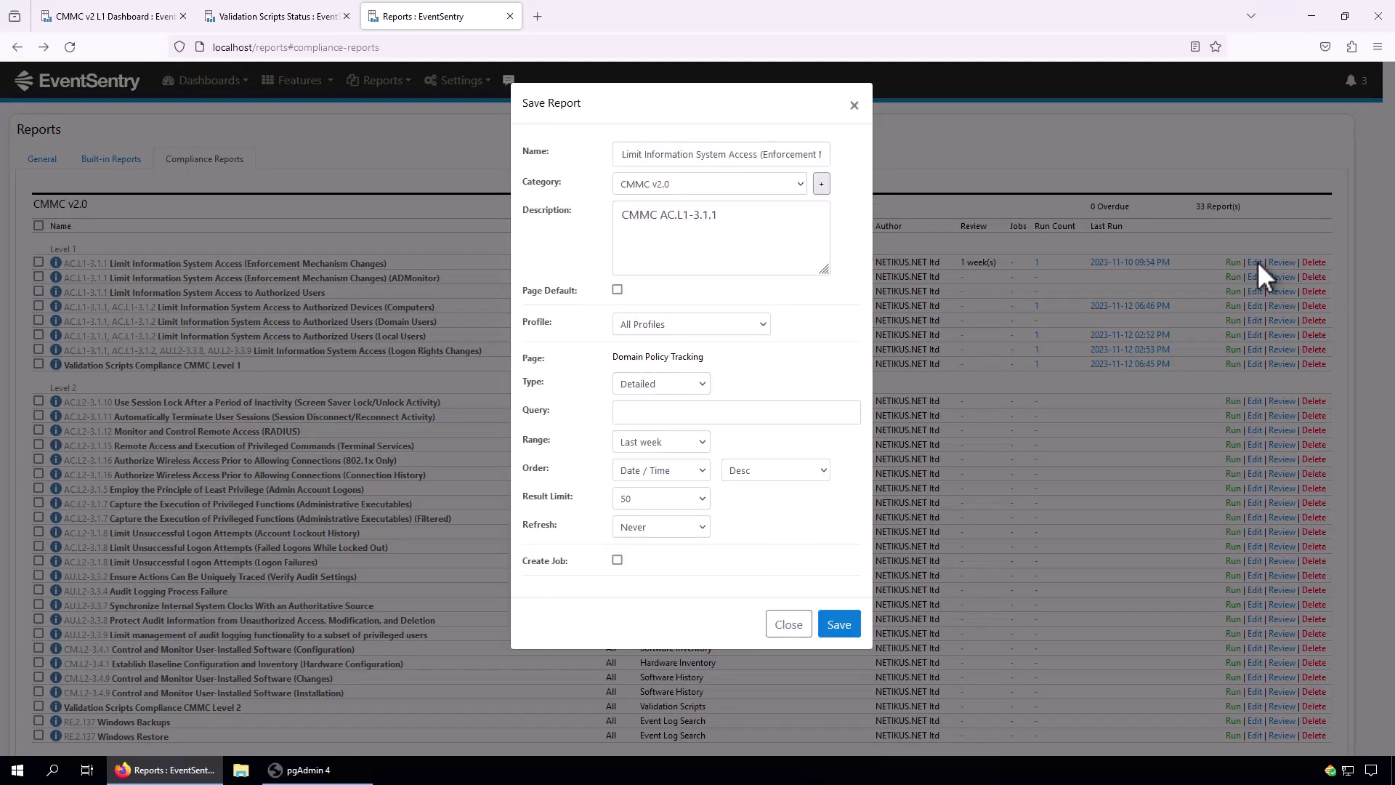
pyautogui.click(617, 559)
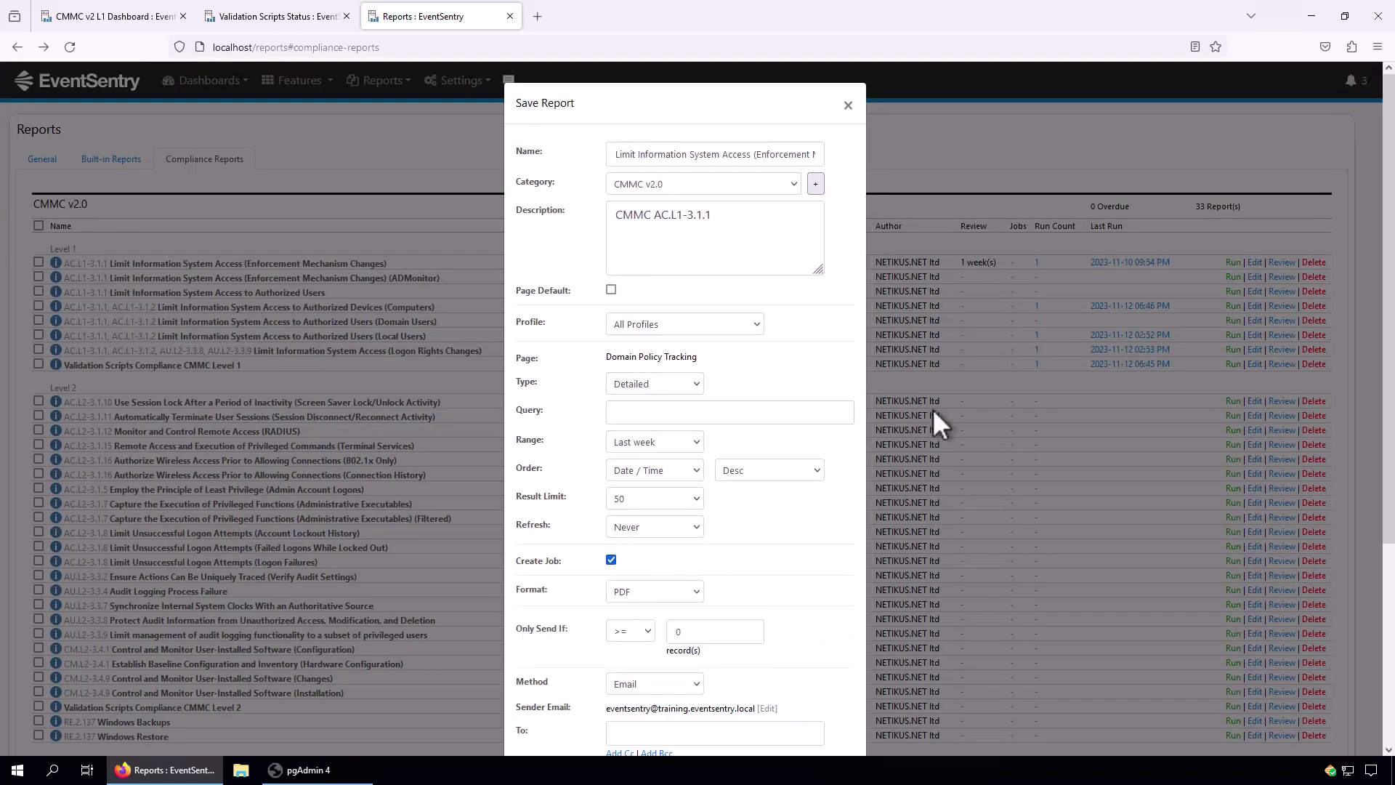
pyautogui.scroll(-2, 896, 287)
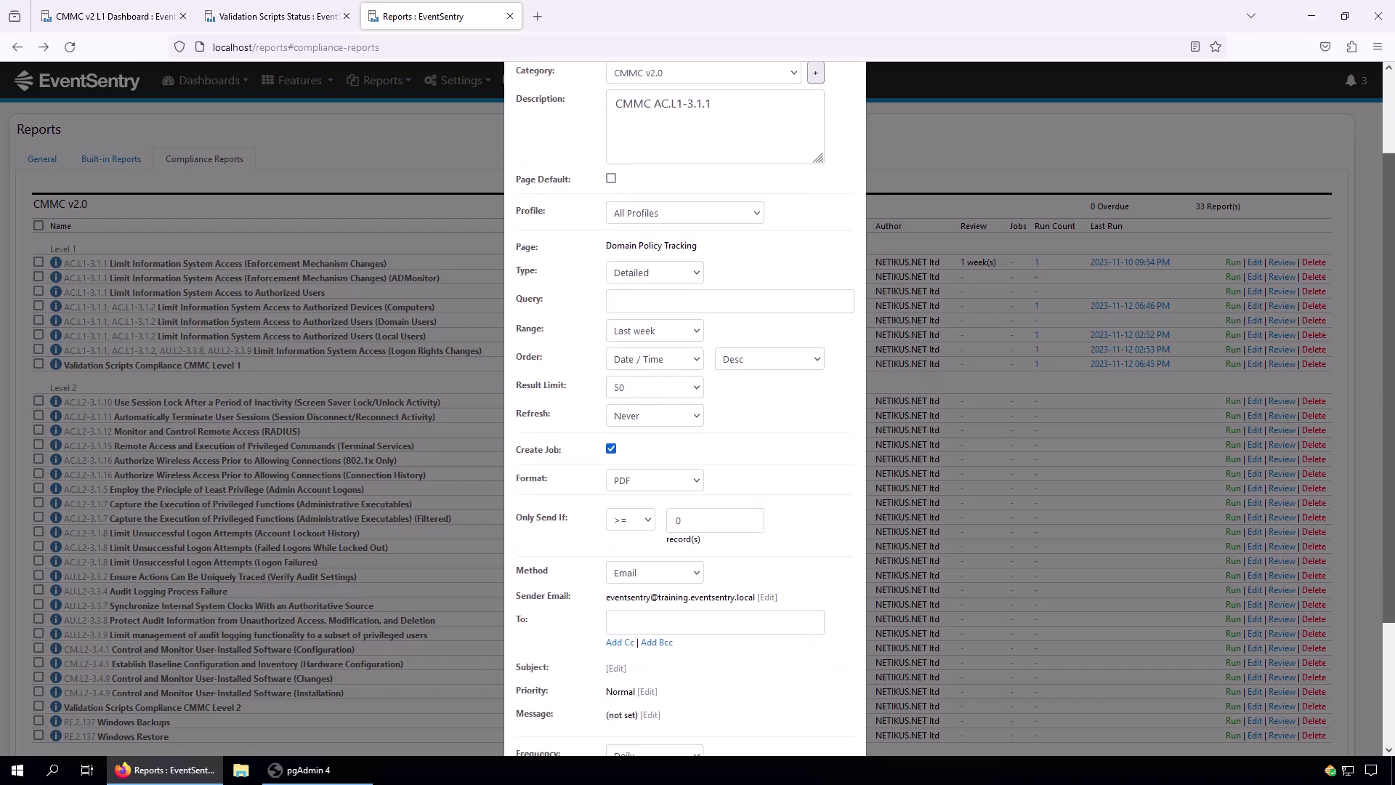
pyautogui.scroll(-3, 685, 407)
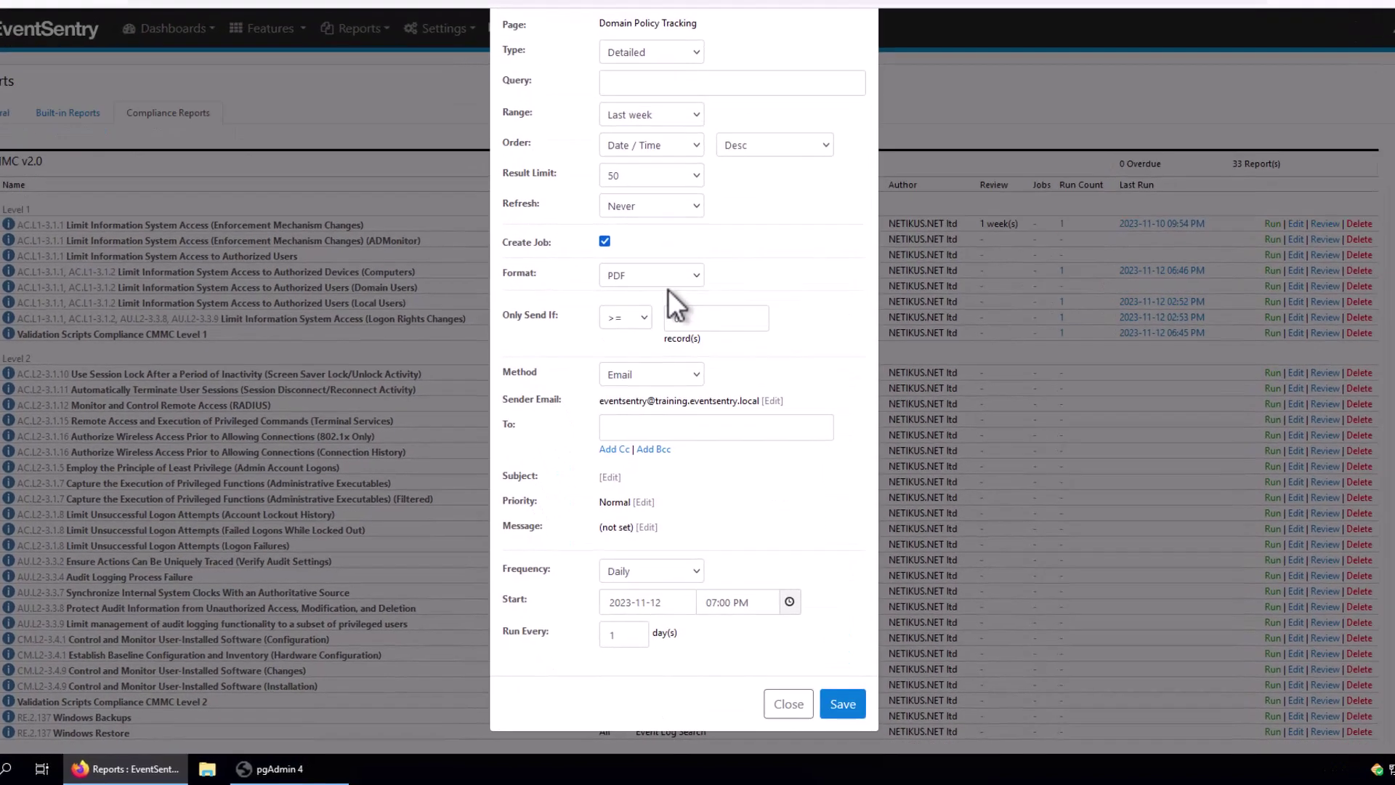
# Set the daily job to HTML format, sent only when records exceed 0, and save.
pyautogui.click(668, 277)
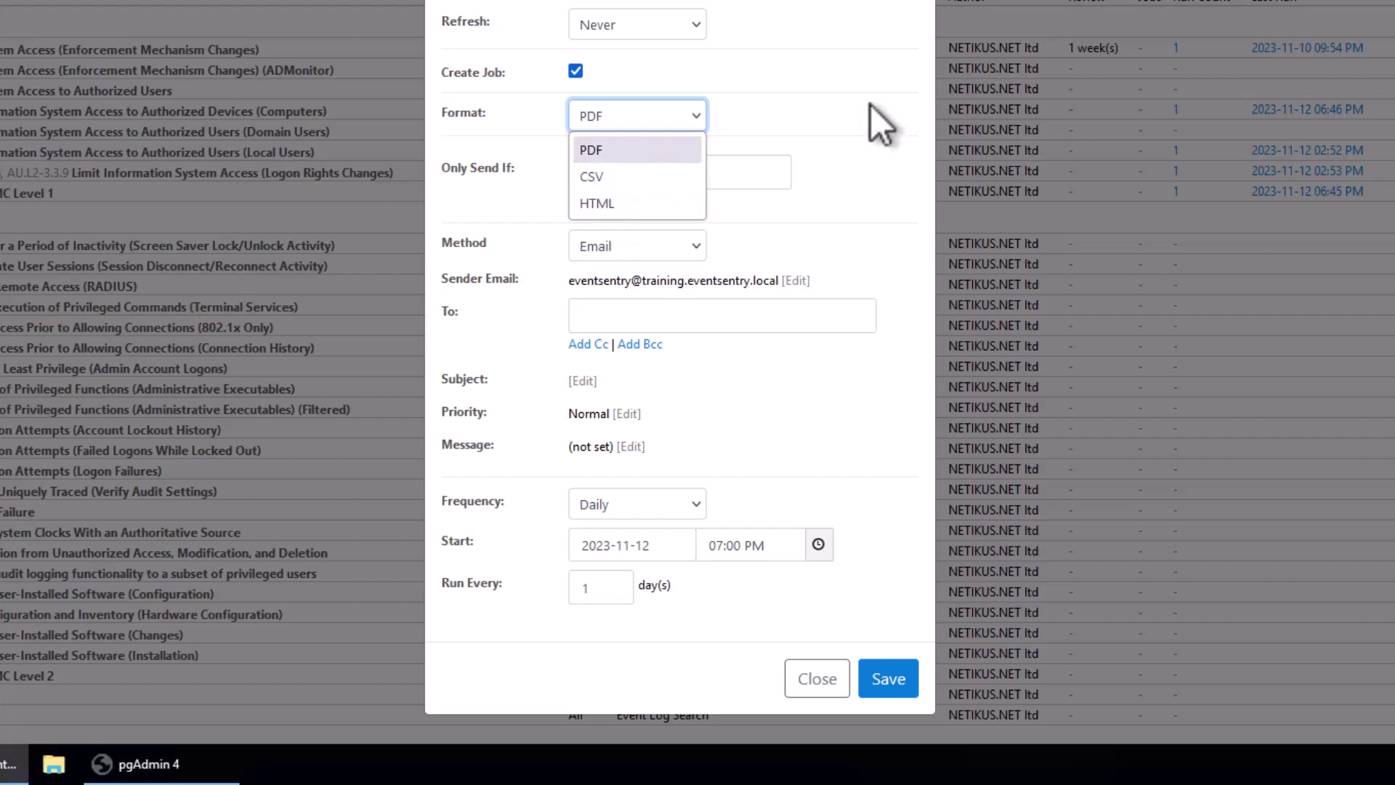
pyautogui.click(870, 105)
pyautogui.click(687, 117)
pyautogui.click(625, 205)
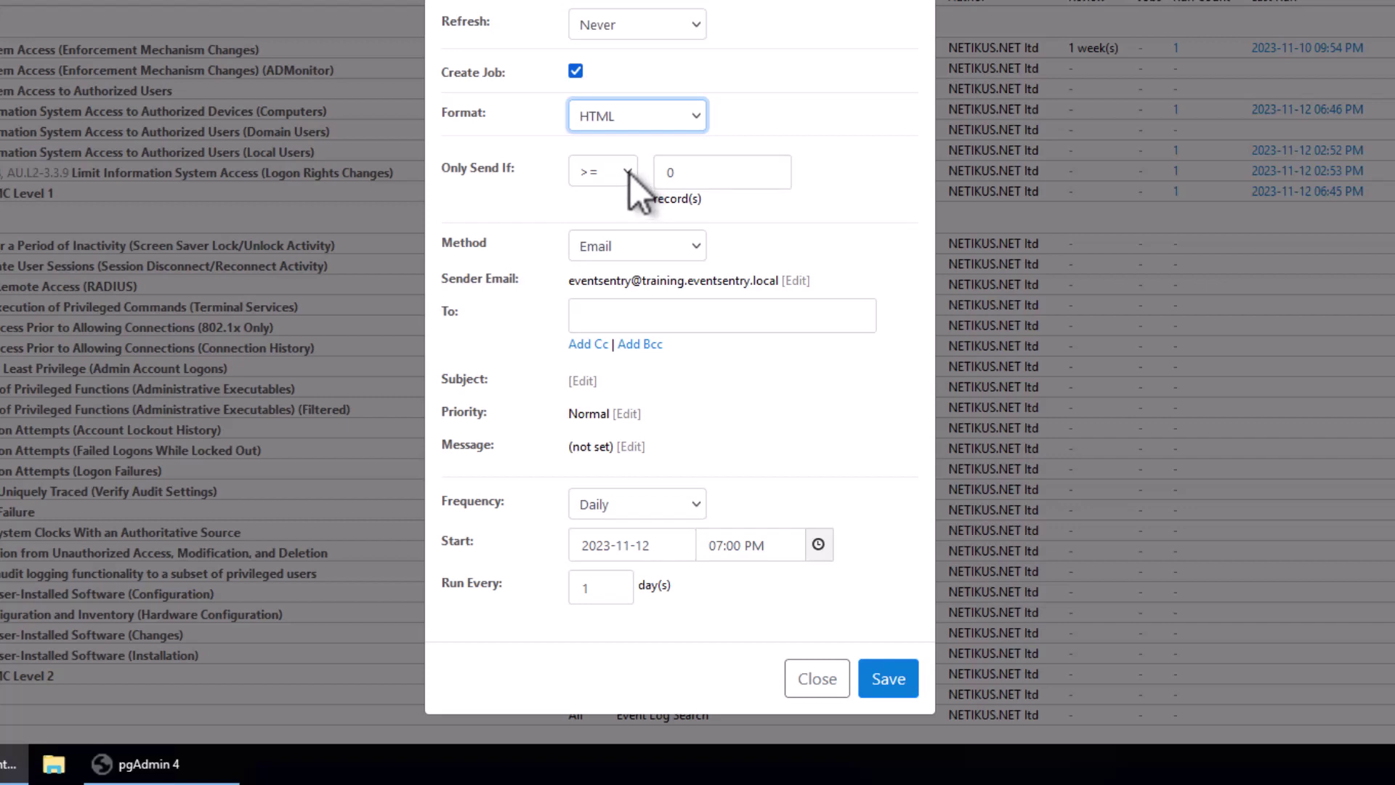
pyautogui.click(630, 173)
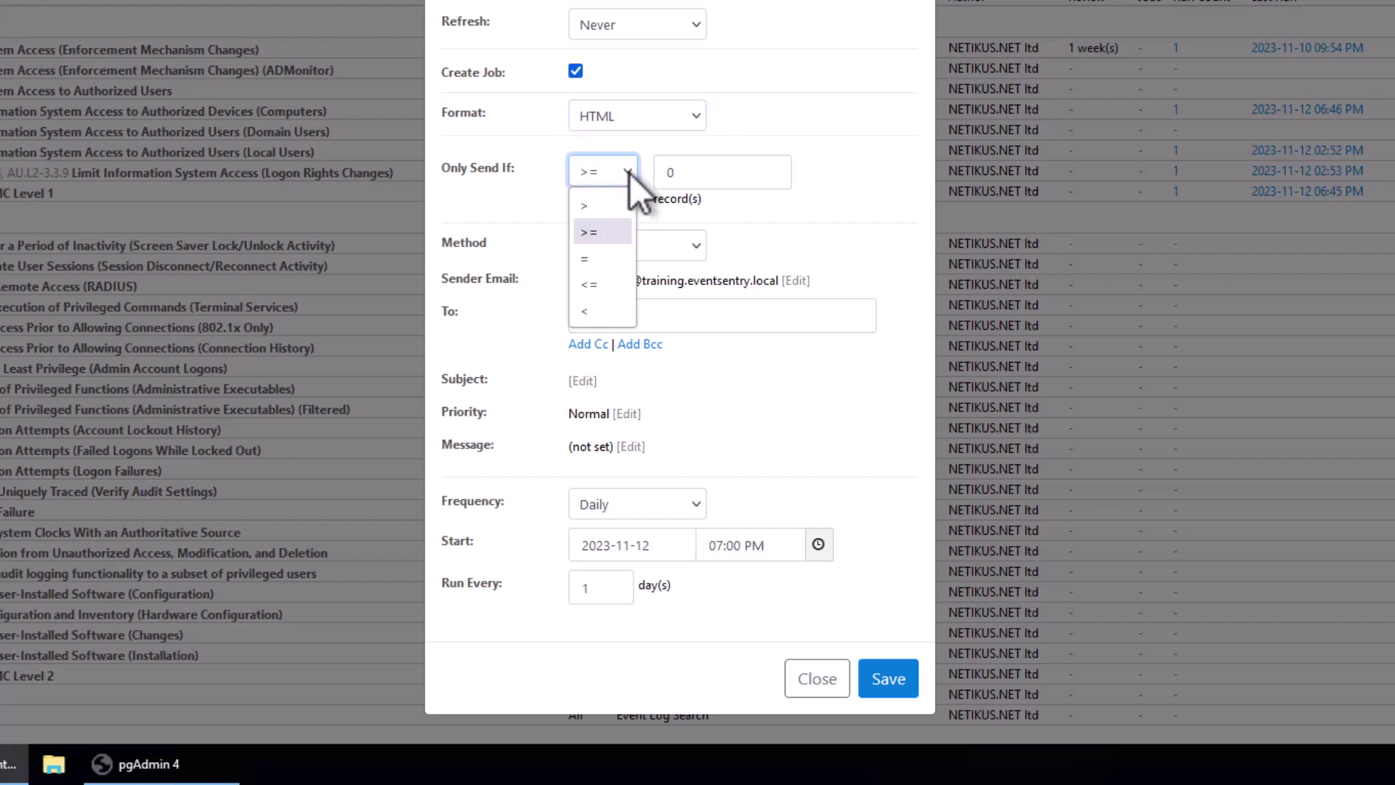
pyautogui.click(599, 205)
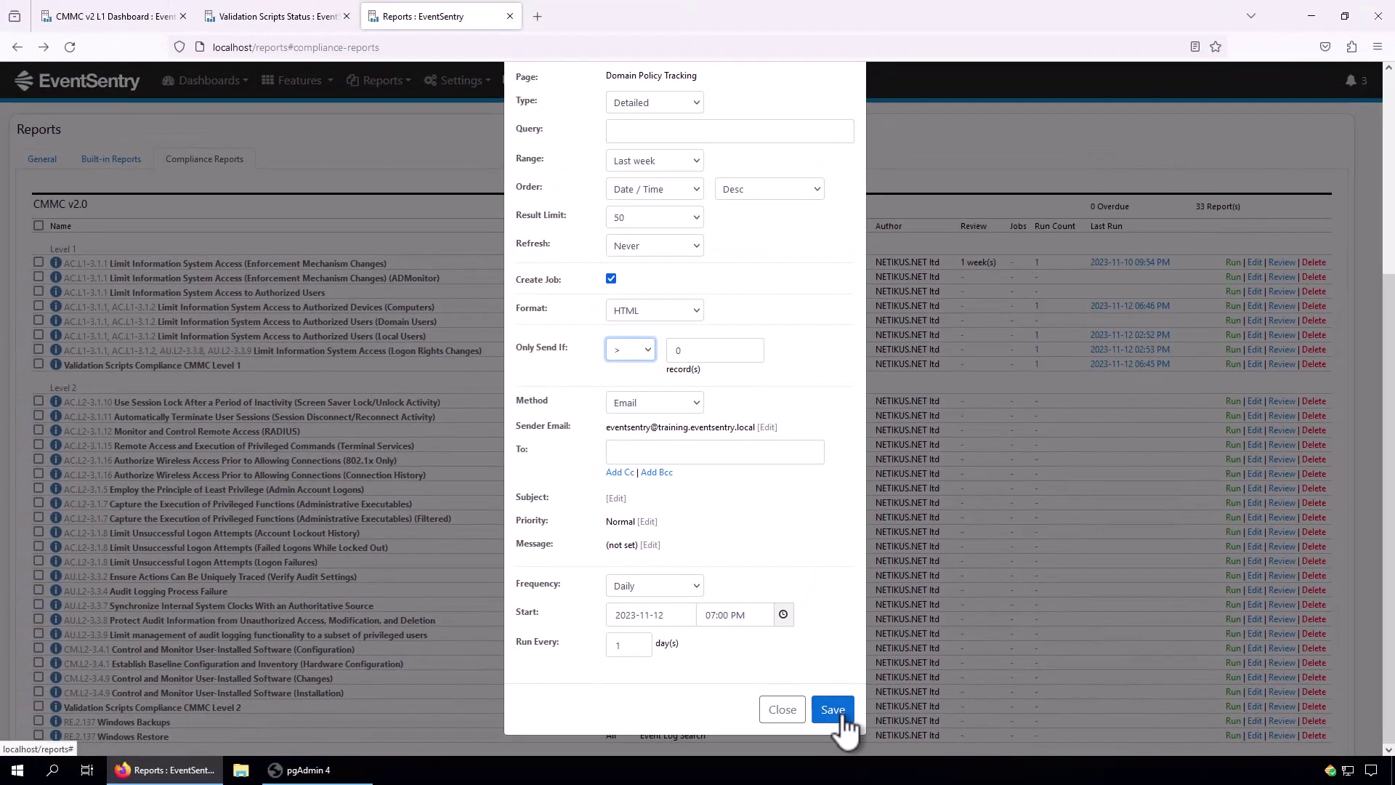
pyautogui.click(842, 716)
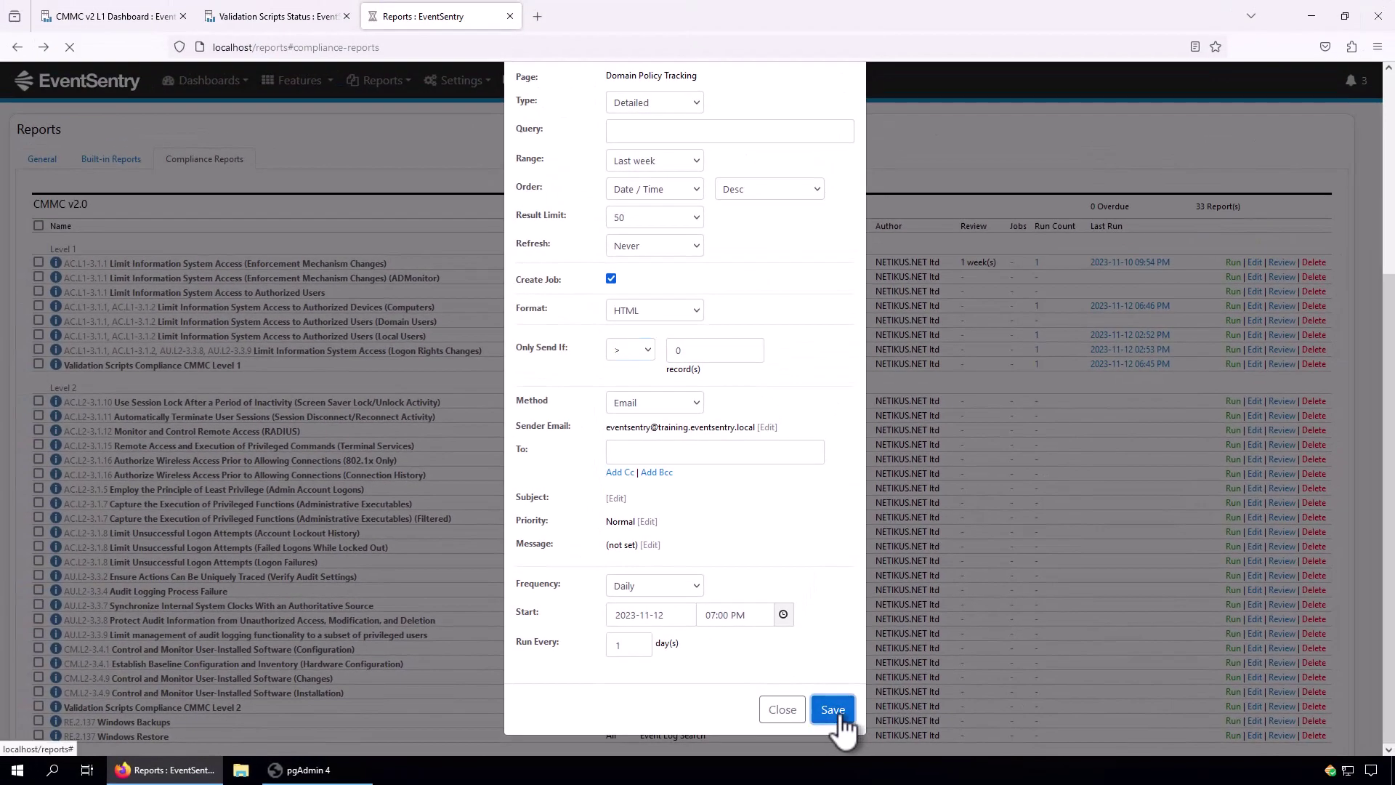
# Enter the compliance mailbox e-mail address as the job's To recipient and save.
pyautogui.scroll(-3, 474, 374)
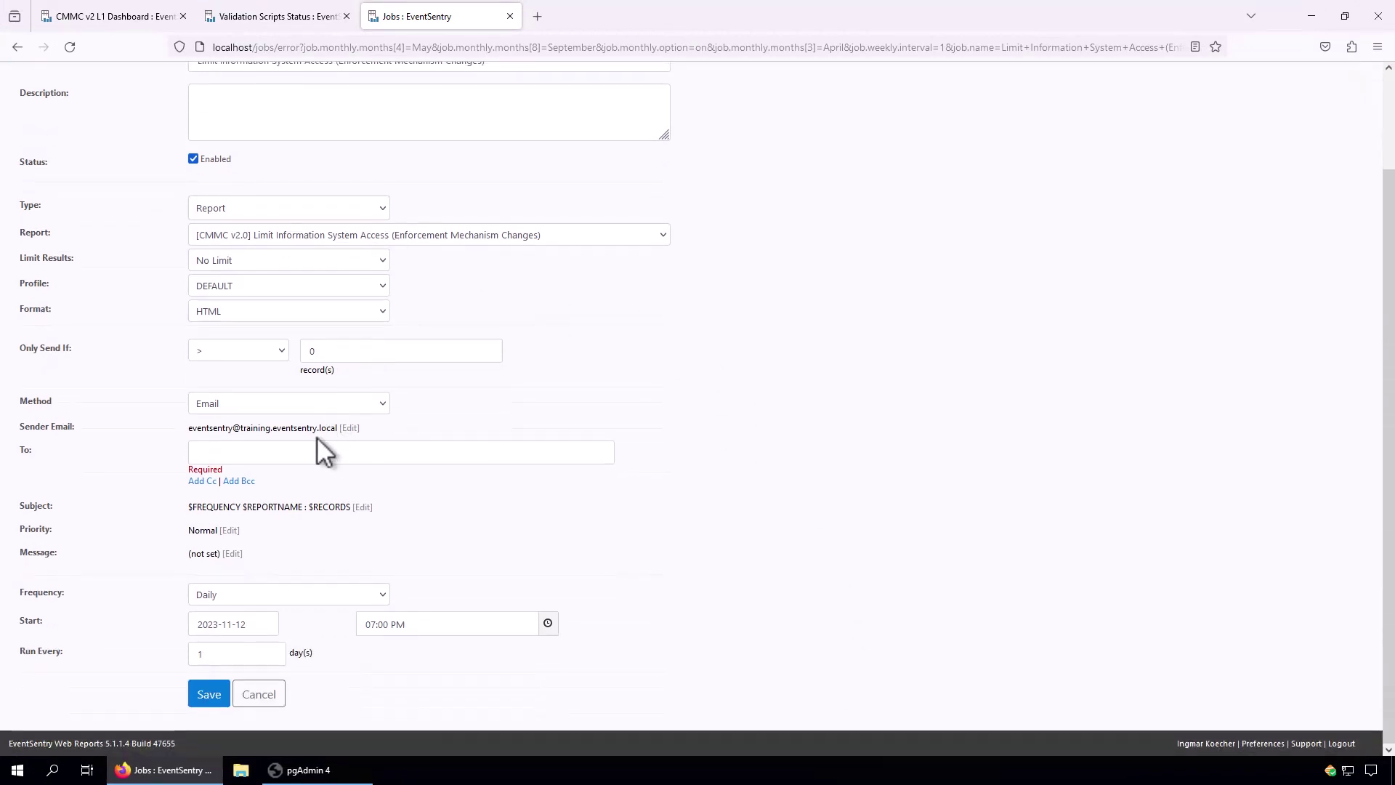
pyautogui.click(324, 451)
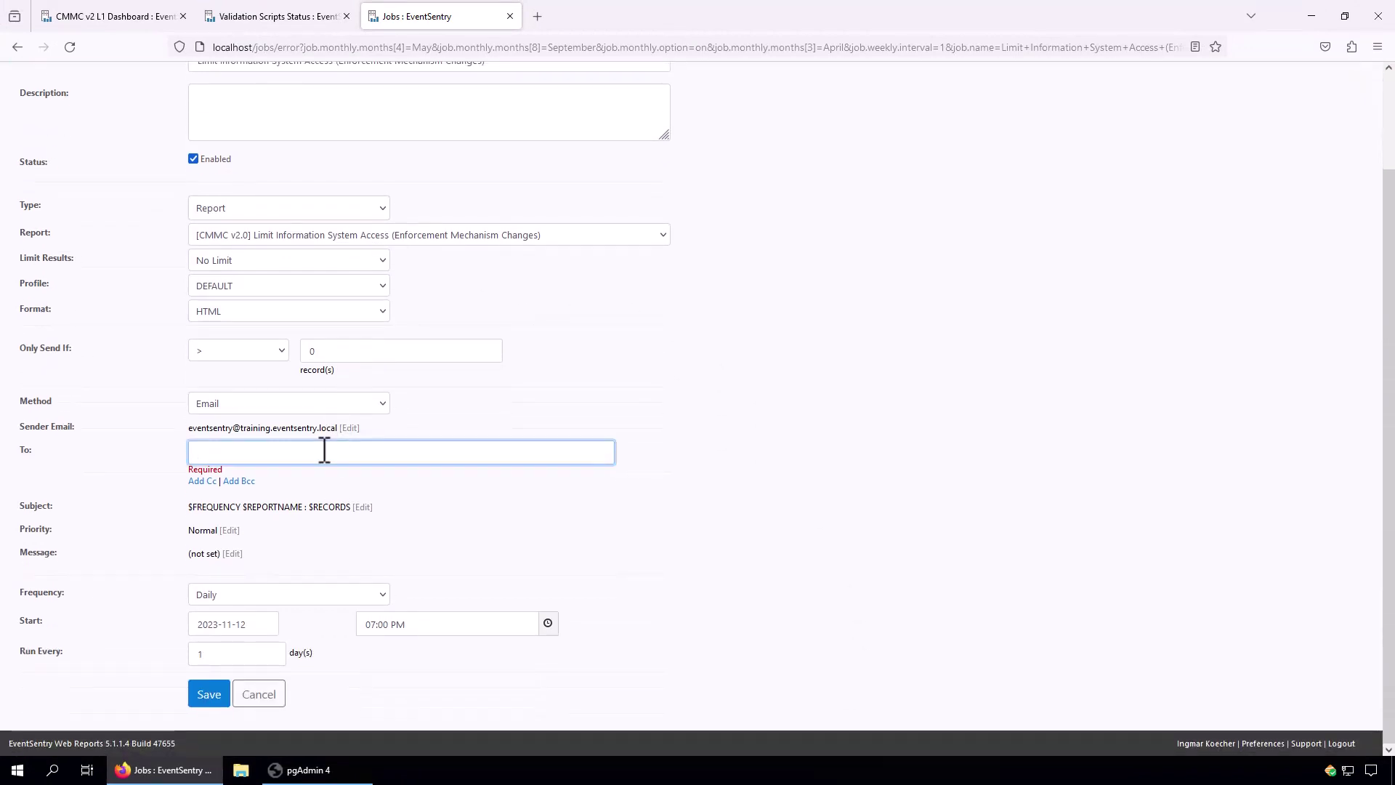
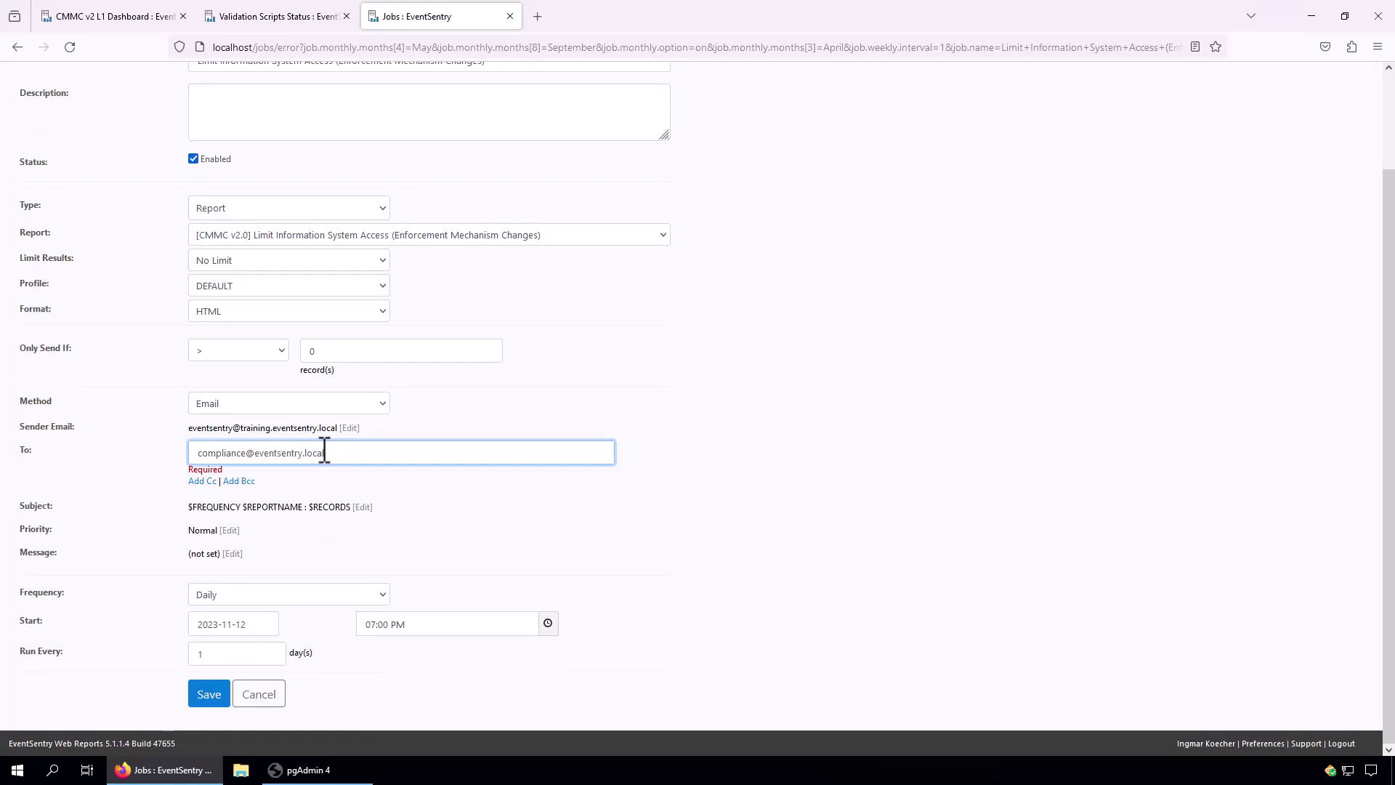
pyautogui.click(209, 695)
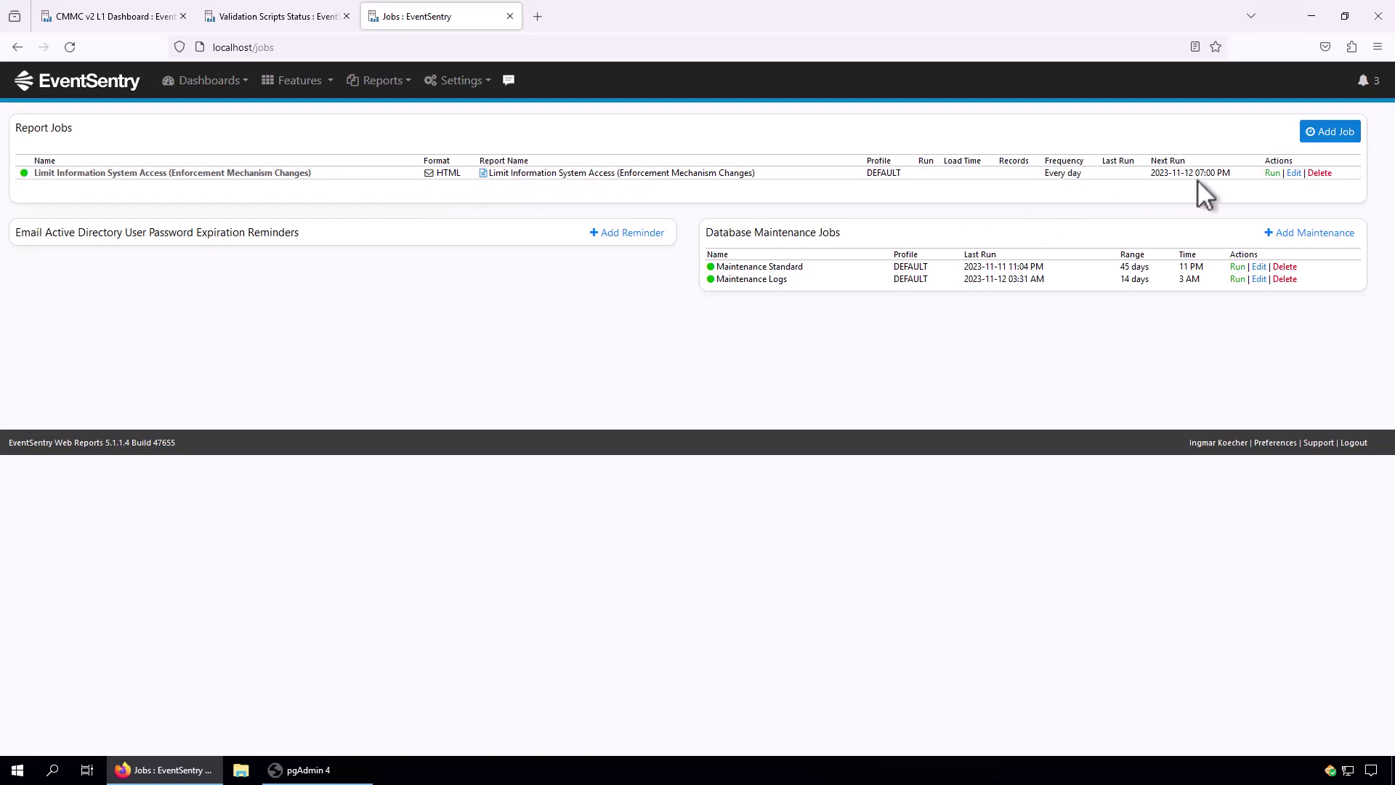
pyautogui.click(377, 83)
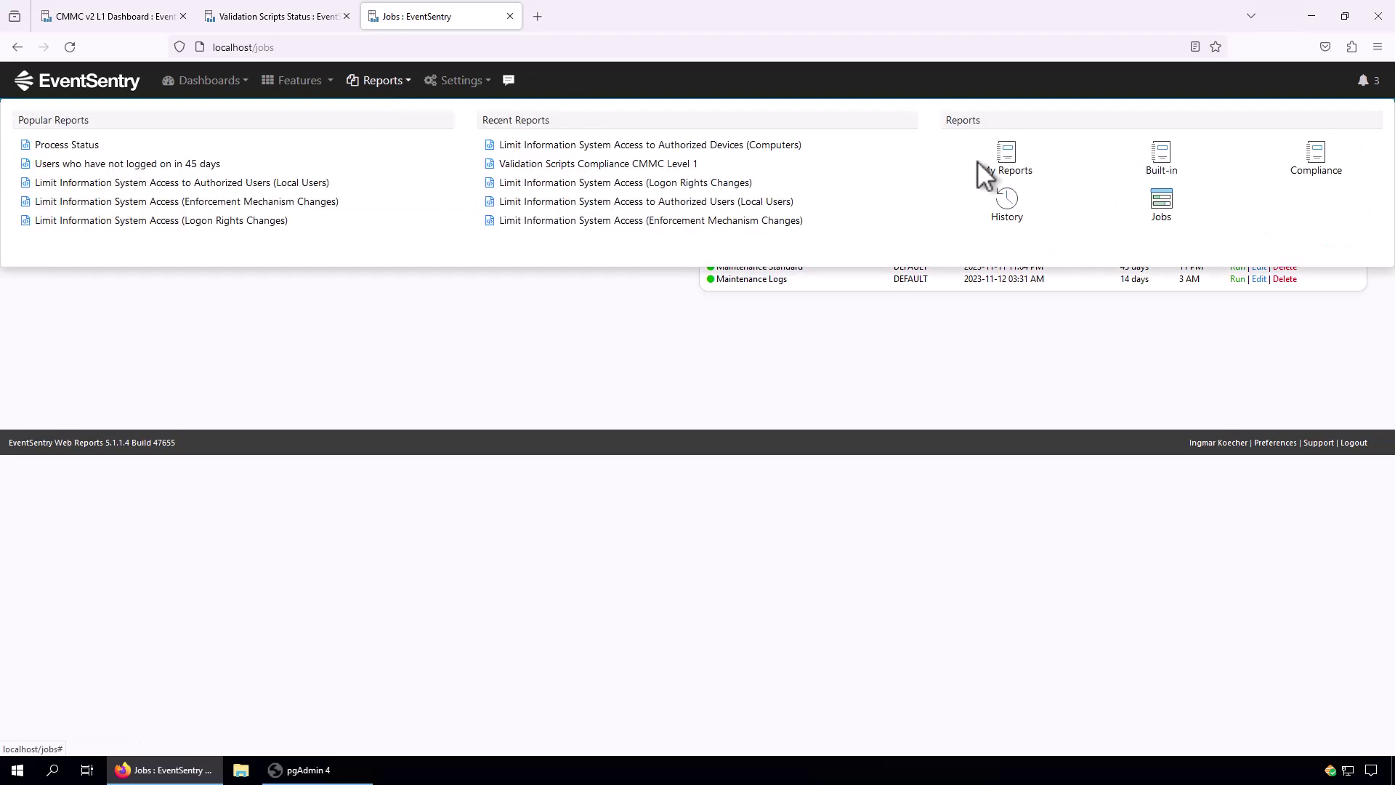
pyautogui.click(1319, 178)
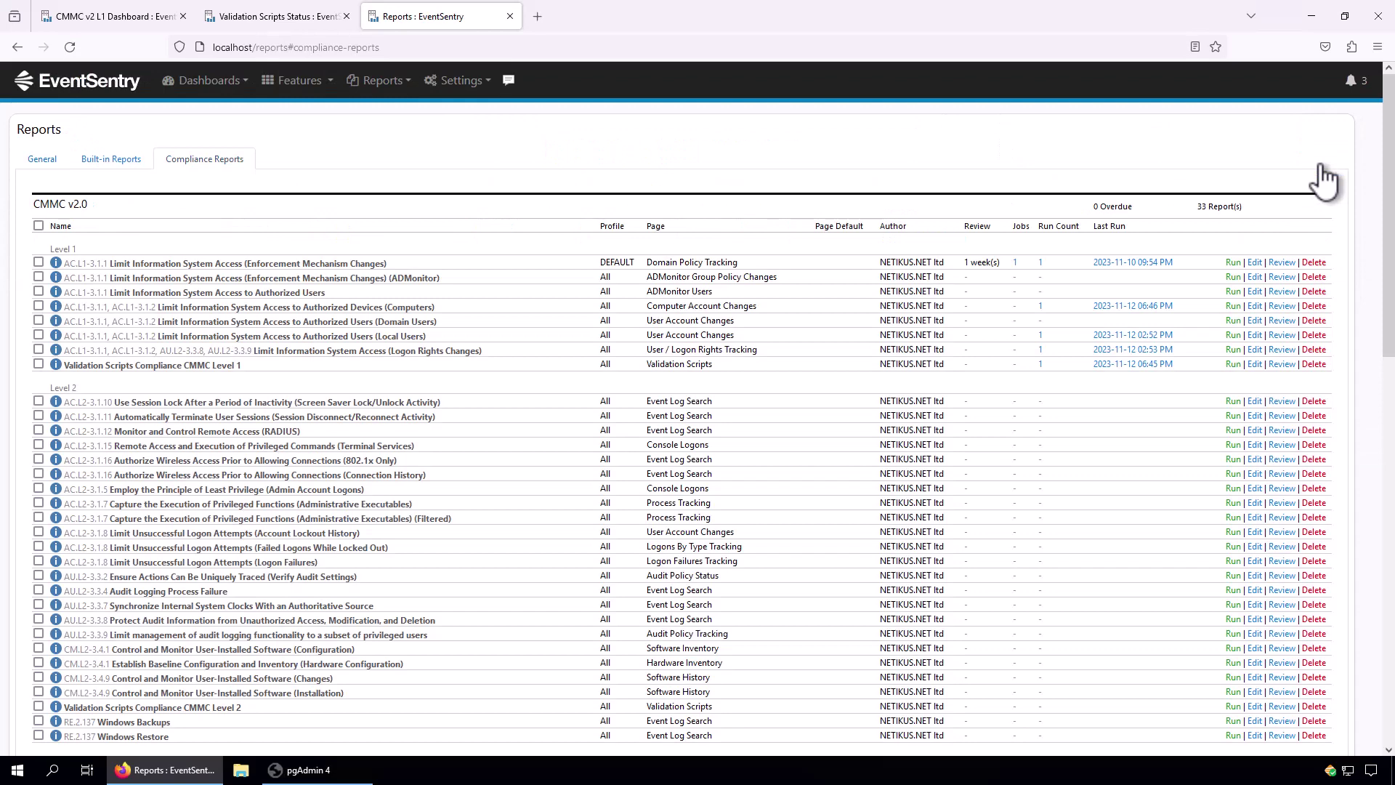
pyautogui.click(1017, 263)
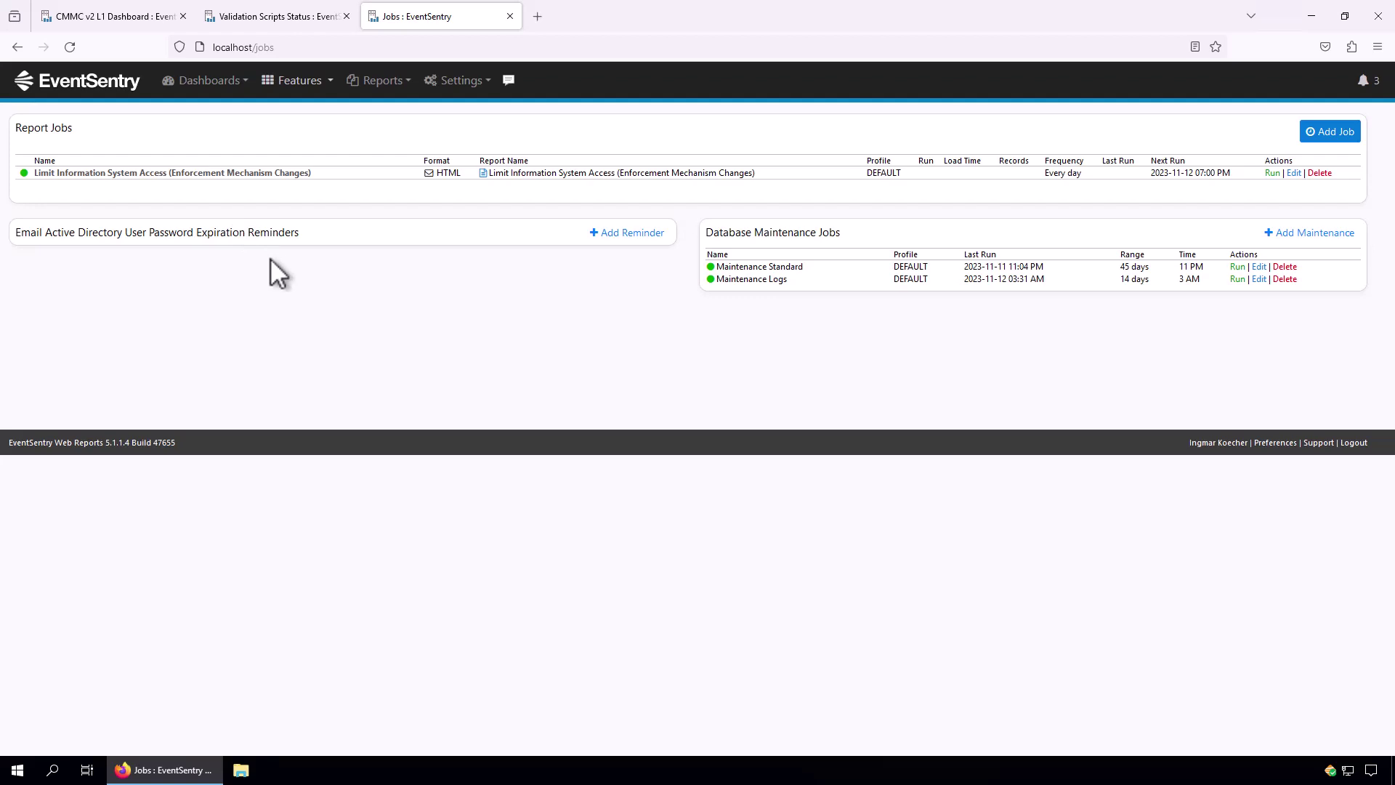
# Open the Features overview with Logs, Processes, Health, Network, Security & Compliance and Asset Inventory.
pyautogui.click(319, 81)
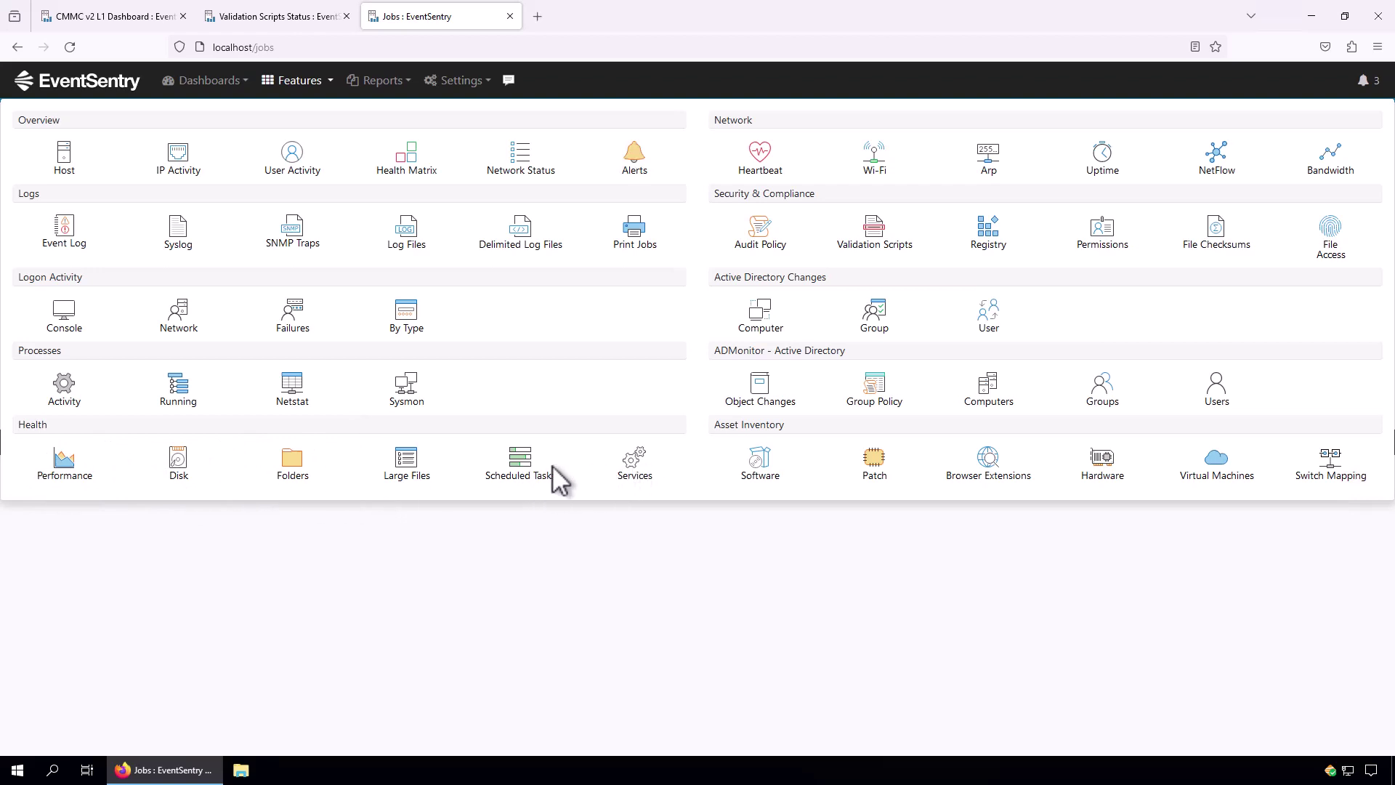
# Show the Scheduled Tasks views, then the Current and History views for Software under Asset Inventory.
pyautogui.click(528, 481)
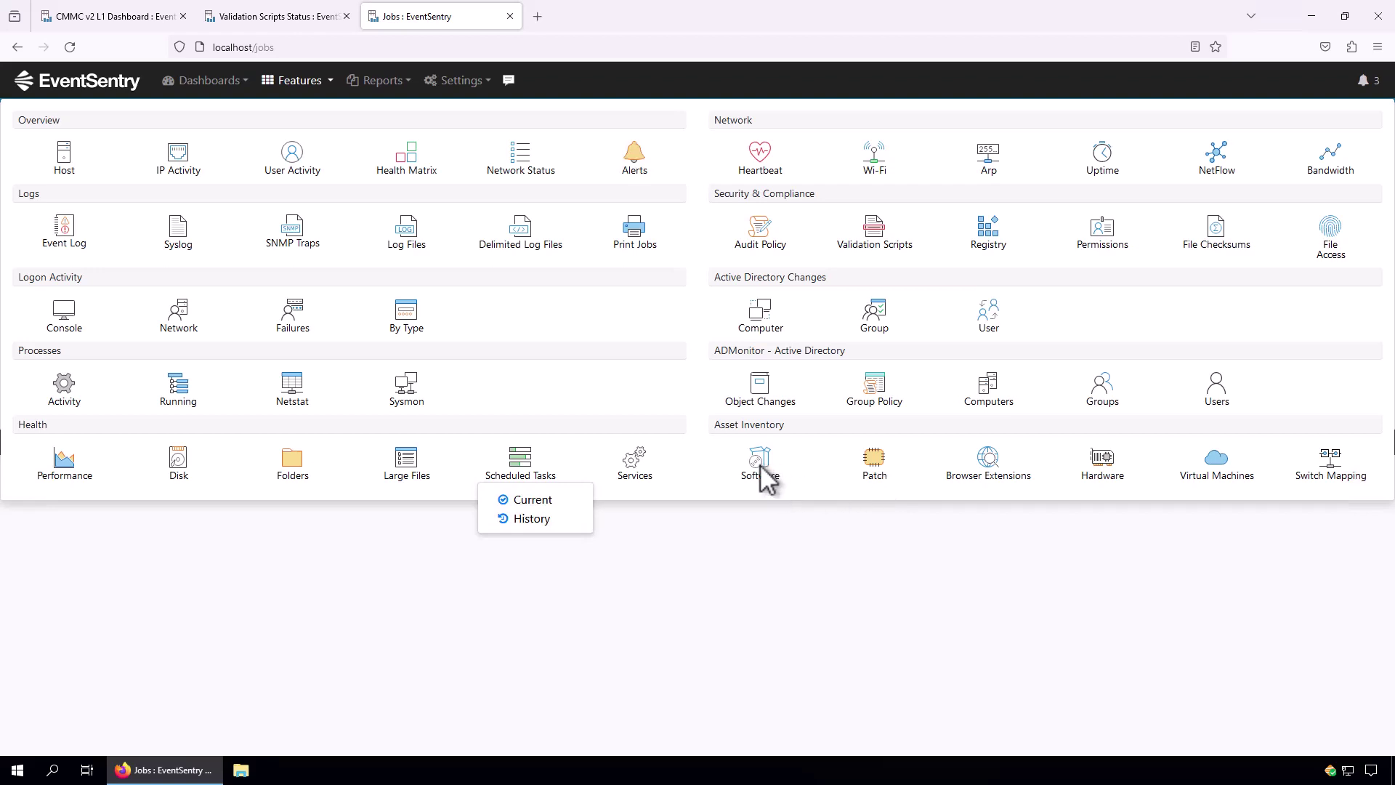
pyautogui.moveTo(762, 478)
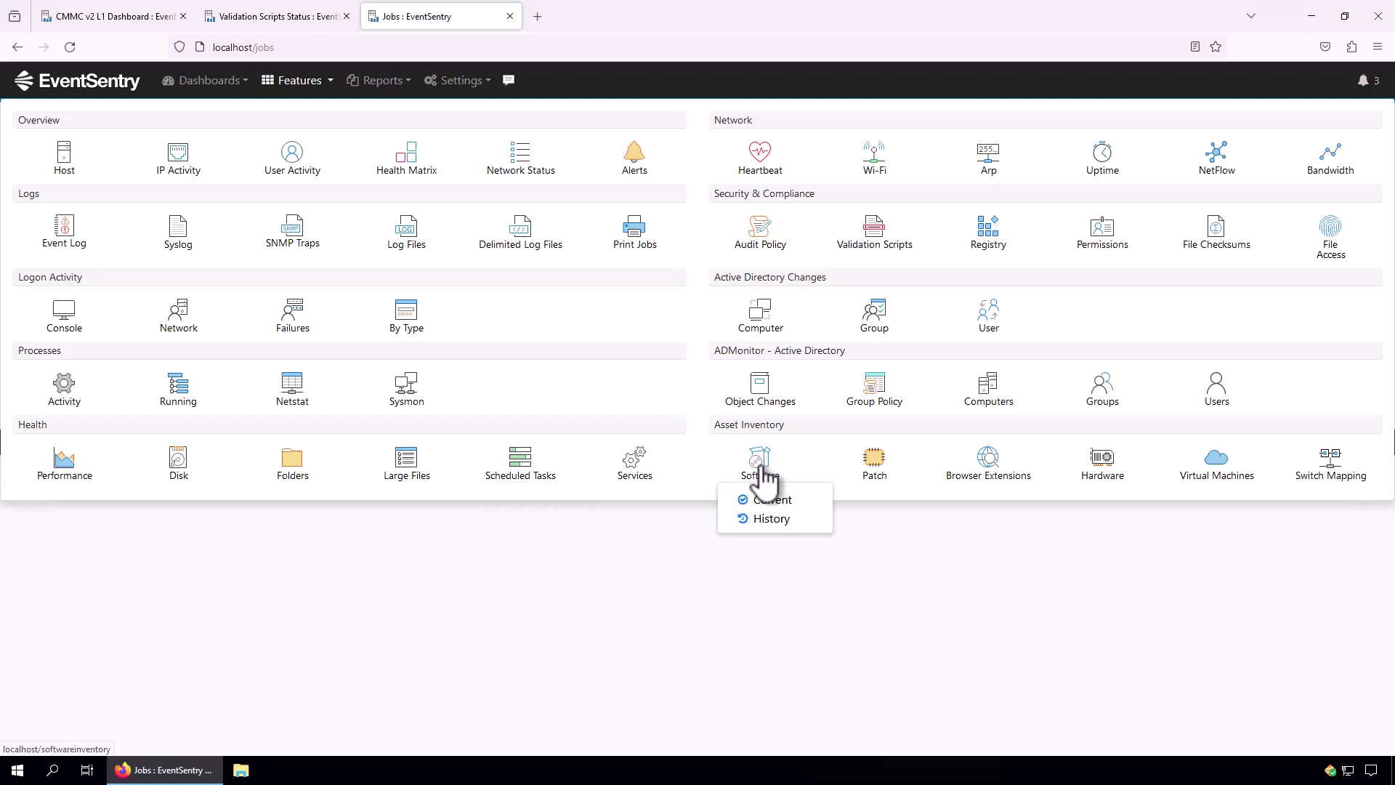